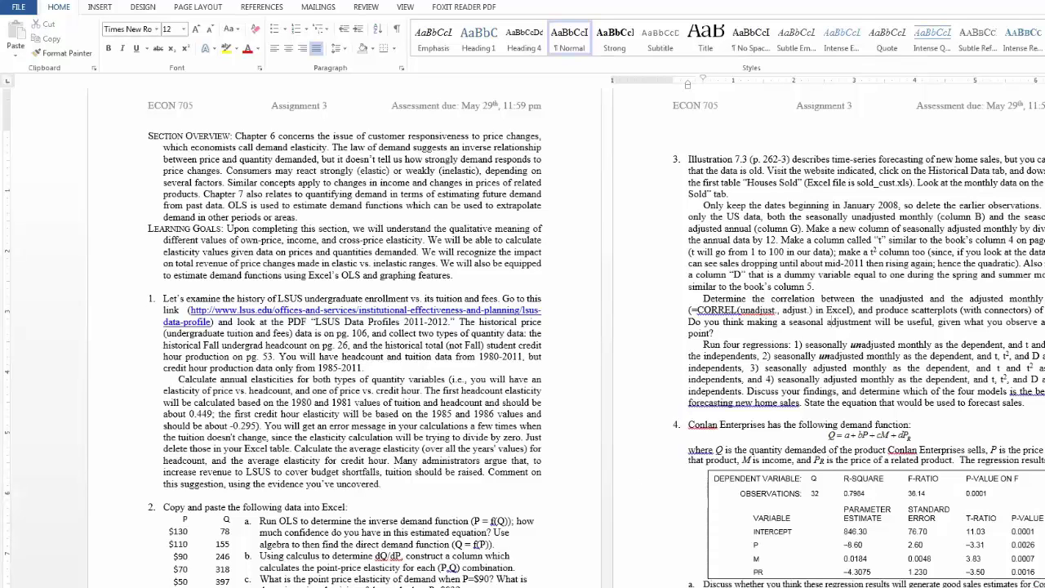
- Switch from the Word assignment to the Houses Sold by Region worksheet in Excel
{"action": "key", "text": "alt+Tab"}
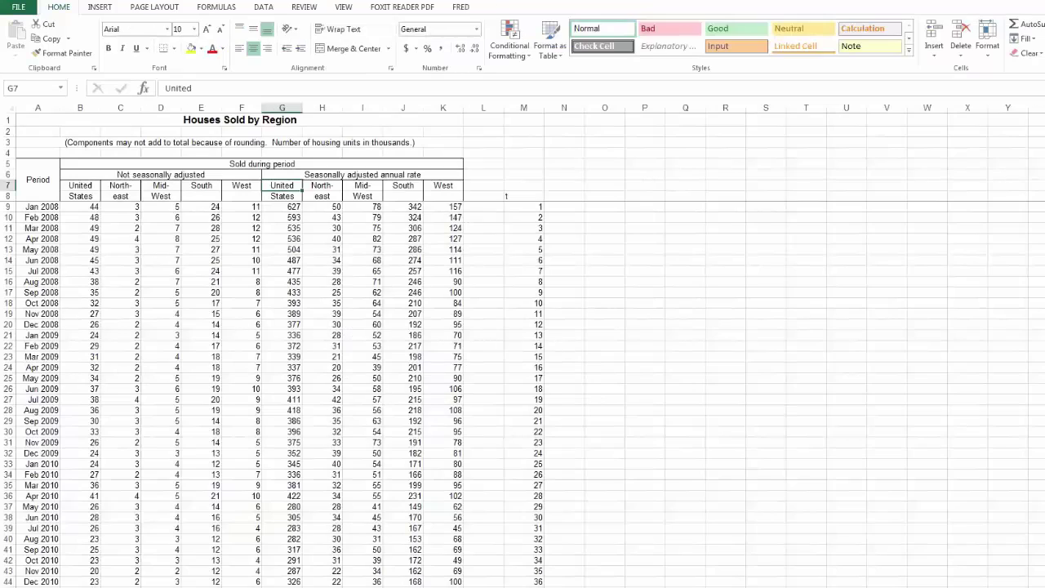
- Delete every non-South region column, then undo the deletion to restore the full table
{"action": "left_click", "coordinate": [90, 194]}
{"action": "left_click", "coordinate": [80, 107]}
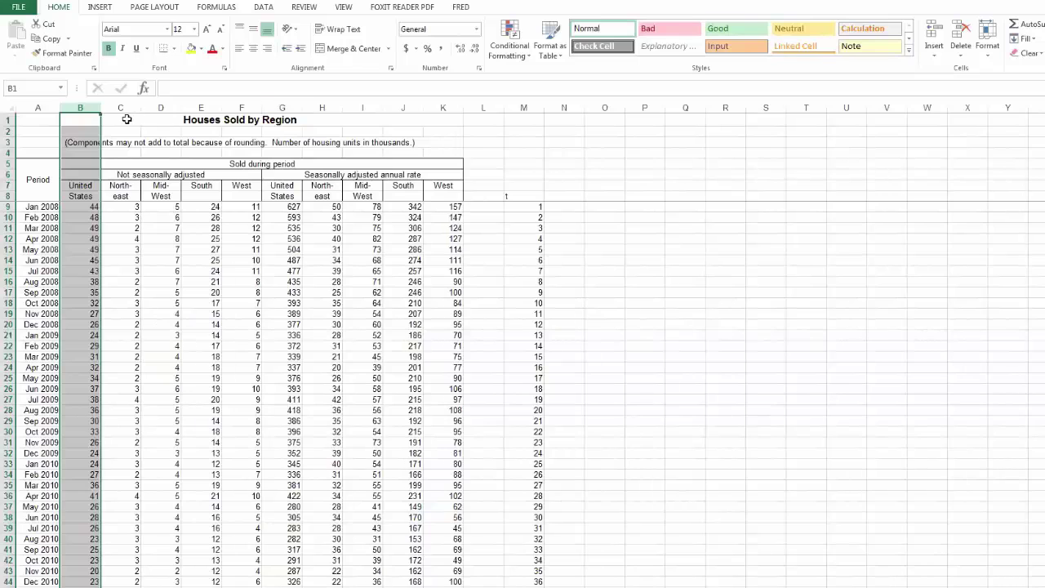
{"action": "left_click_drag", "start_coordinate": [92, 107], "coordinate": [167, 107]}
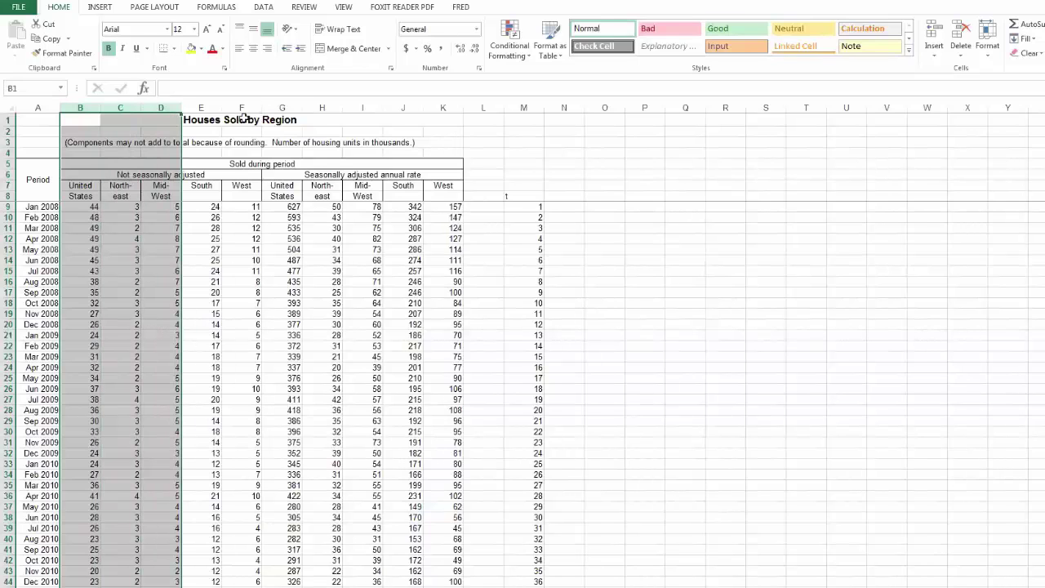
{"action": "left_click_drag", "start_coordinate": [242, 107], "coordinate": [352, 112], "text": "ctrl"}
{"action": "left_click_drag", "start_coordinate": [442, 107], "coordinate": [480, 107], "text": "ctrl"}
{"action": "right_click", "coordinate": [480, 107]}
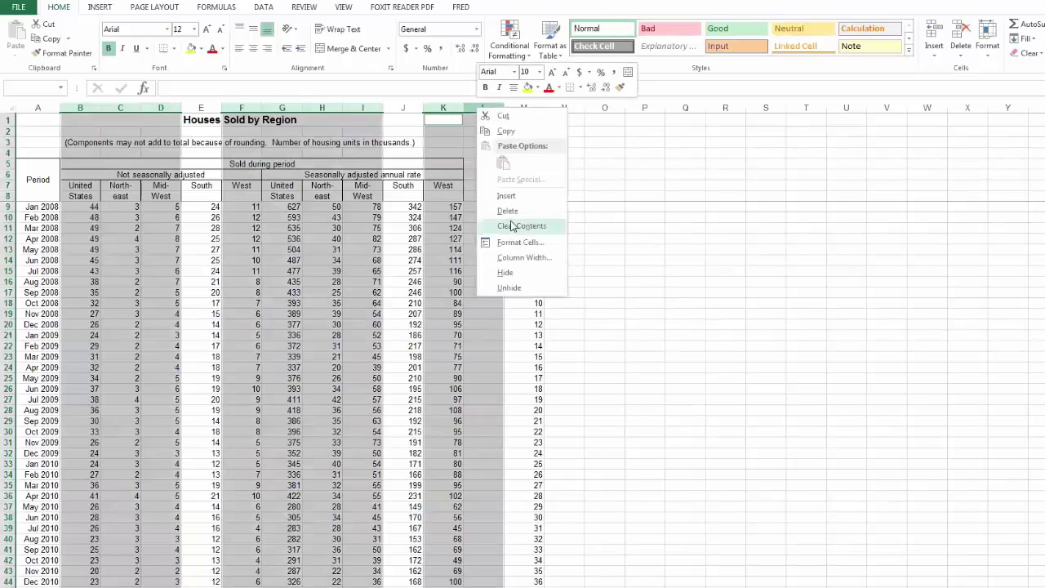
{"action": "left_click", "coordinate": [509, 211]}
{"action": "left_click", "coordinate": [161, 196]}
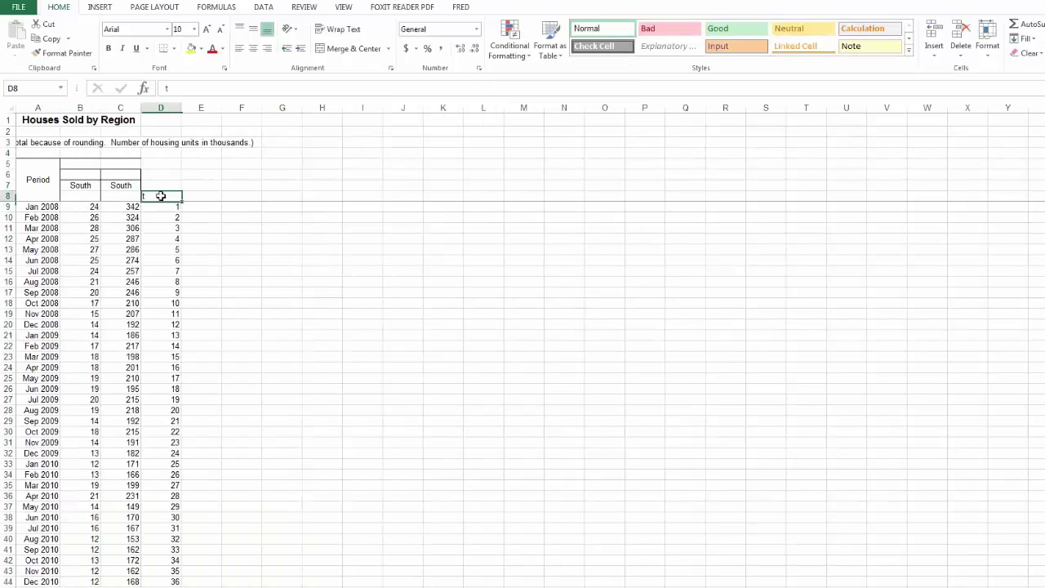
{"action": "key", "text": "Down"}
{"action": "key", "text": "Down"}
{"action": "key", "text": "Down"}
{"action": "key", "text": "Down"}
{"action": "key", "text": "ctrl+z"}
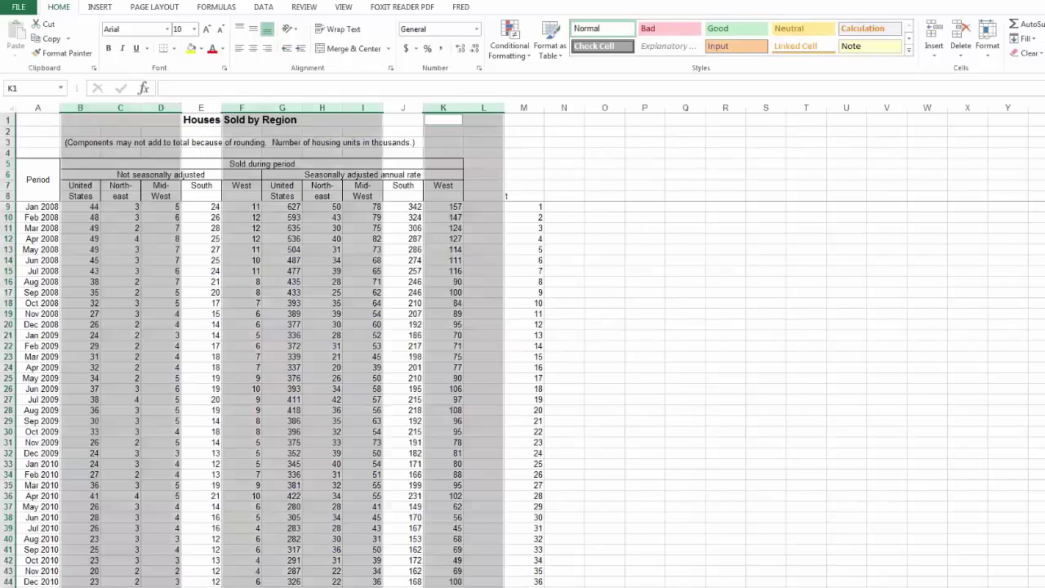
- Label the South unadjusted column NSA in cell E8
{"action": "left_click", "coordinate": [199, 174]}
{"action": "key", "text": "Down"}
{"action": "key", "text": "Down"}
{"action": "type", "text": "NSA"}
{"action": "key", "text": "Right"}
{"action": "key", "text": "Right"}
{"action": "key", "text": "Right"}
{"action": "key", "text": "Right"}
{"action": "key", "text": "Right"}
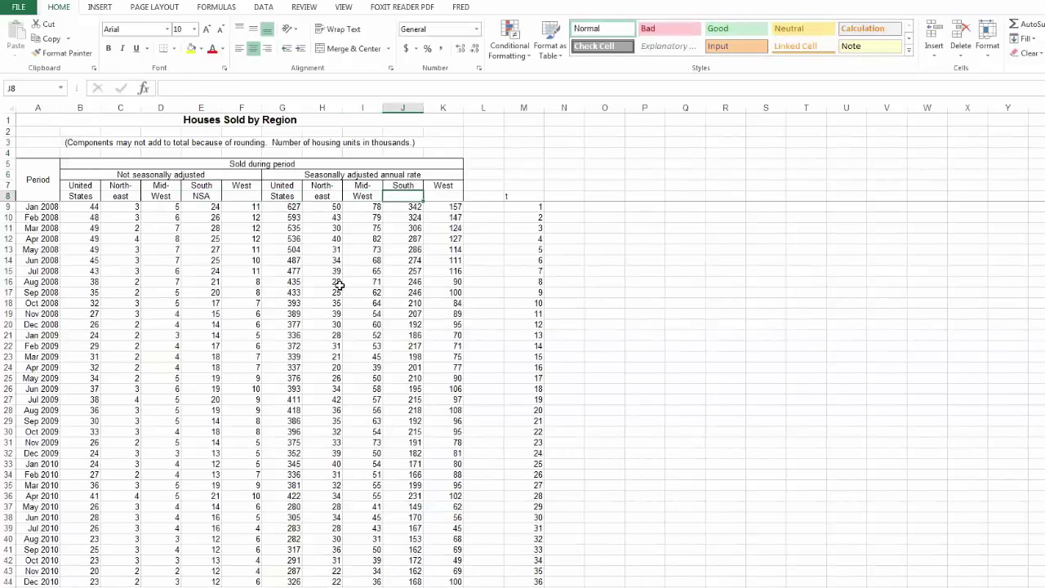
- Enter SA in J8, then rename the labels to NSA-m in E8 and SA-y in J8
{"action": "type", "text": "SA"}
{"action": "key", "text": "Return"}
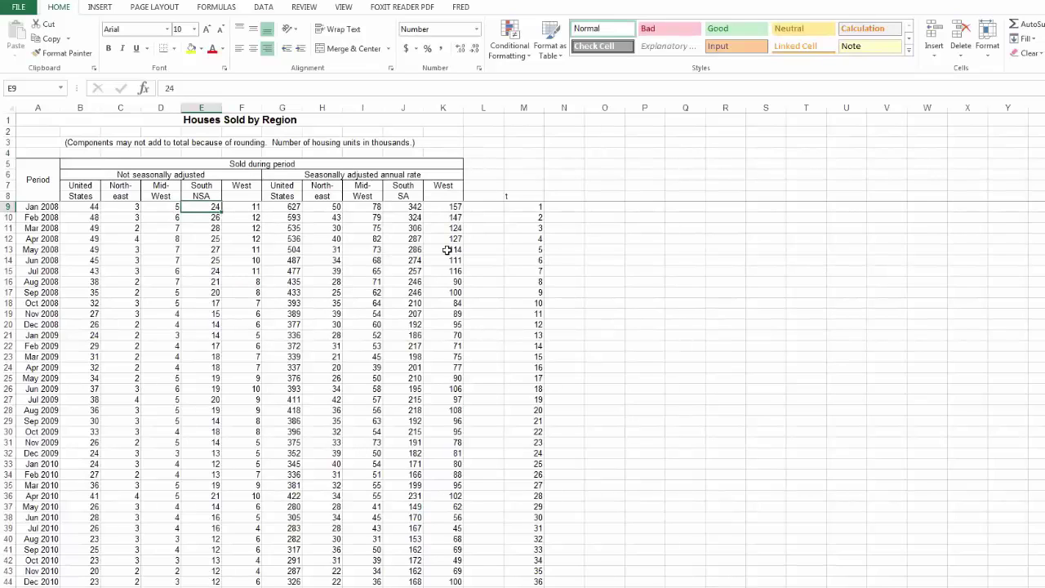
{"action": "left_click", "coordinate": [199, 195]}
{"action": "left_click", "coordinate": [218, 91]}
{"action": "type", "text": "-m"}
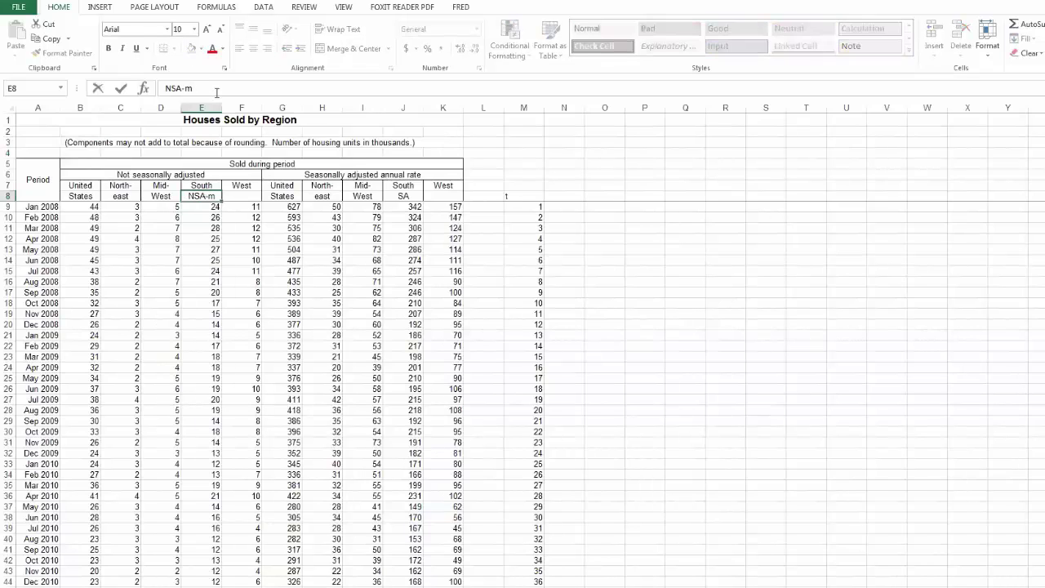
{"action": "key", "text": "Return"}
{"action": "key", "text": "Tab"}
{"action": "left_click", "coordinate": [204, 93]}
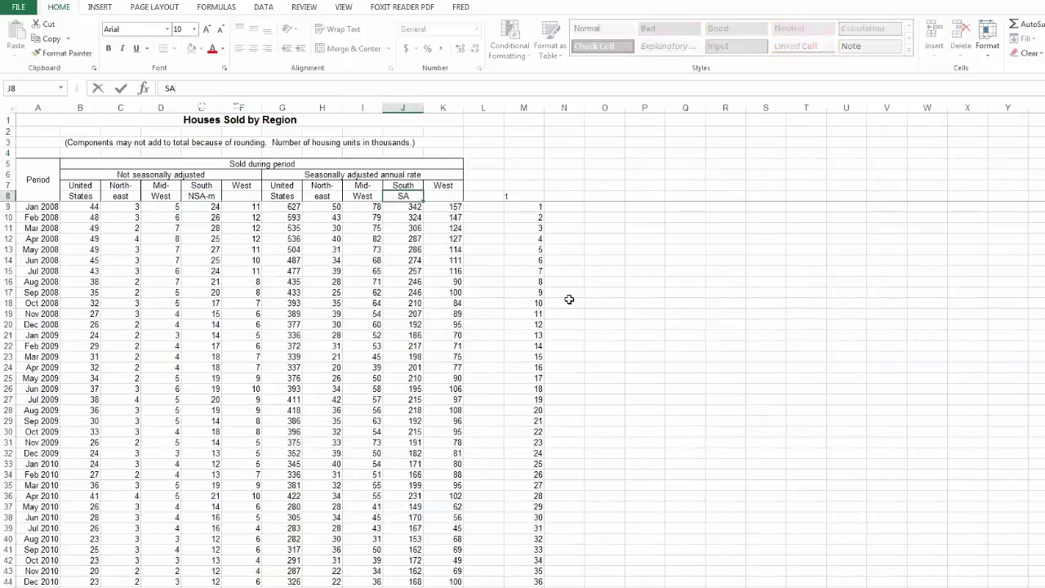
{"action": "key", "text": "Return"}
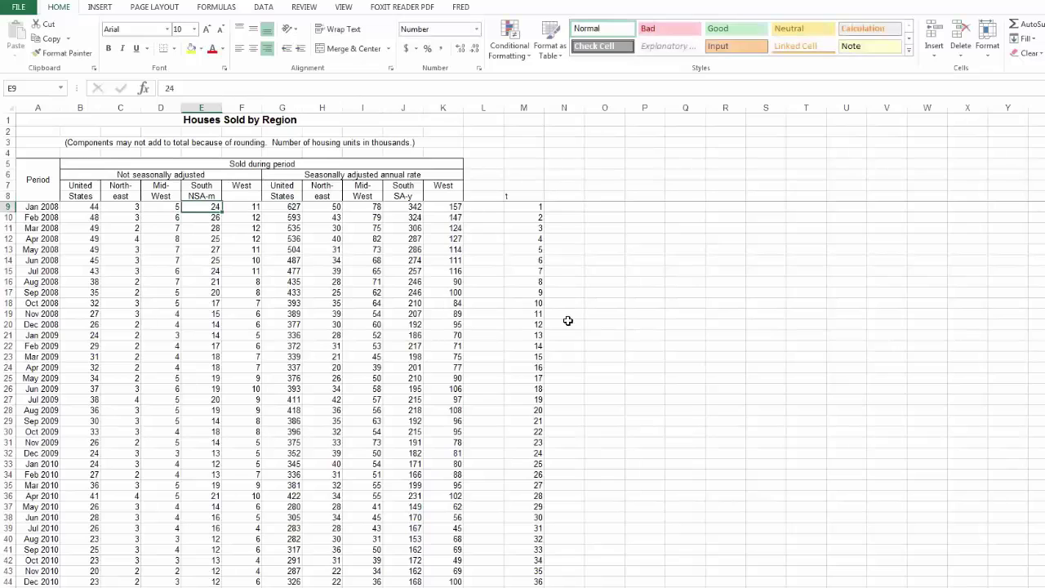
- Delete columns B:D, F:I and K:L, keeping only South NSA-m and SA-y, then return to Word
{"action": "left_click_drag", "start_coordinate": [81, 107], "coordinate": [161, 107]}
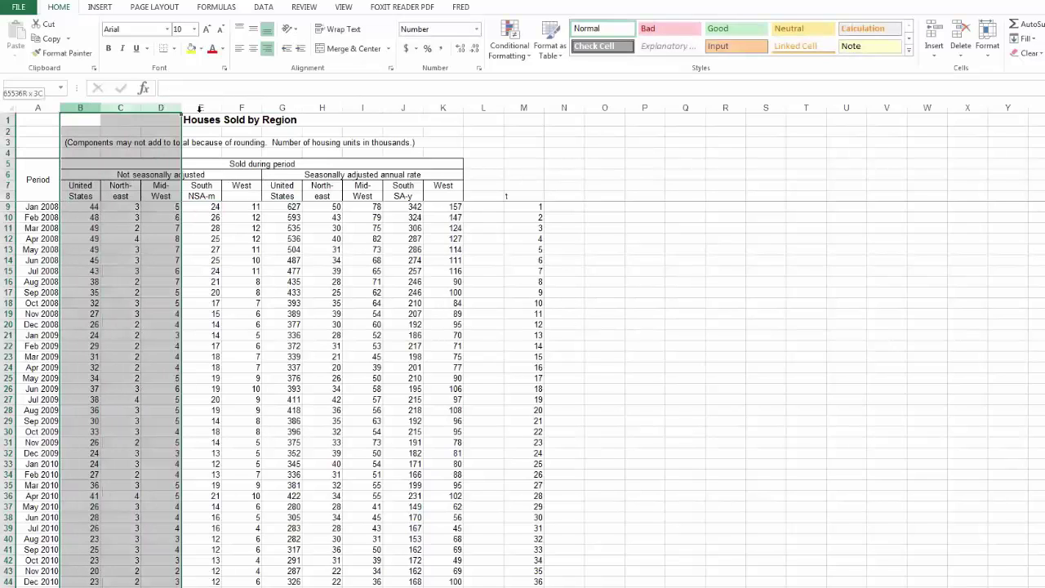
{"action": "left_click_drag", "start_coordinate": [242, 107], "coordinate": [372, 107], "text": "ctrl"}
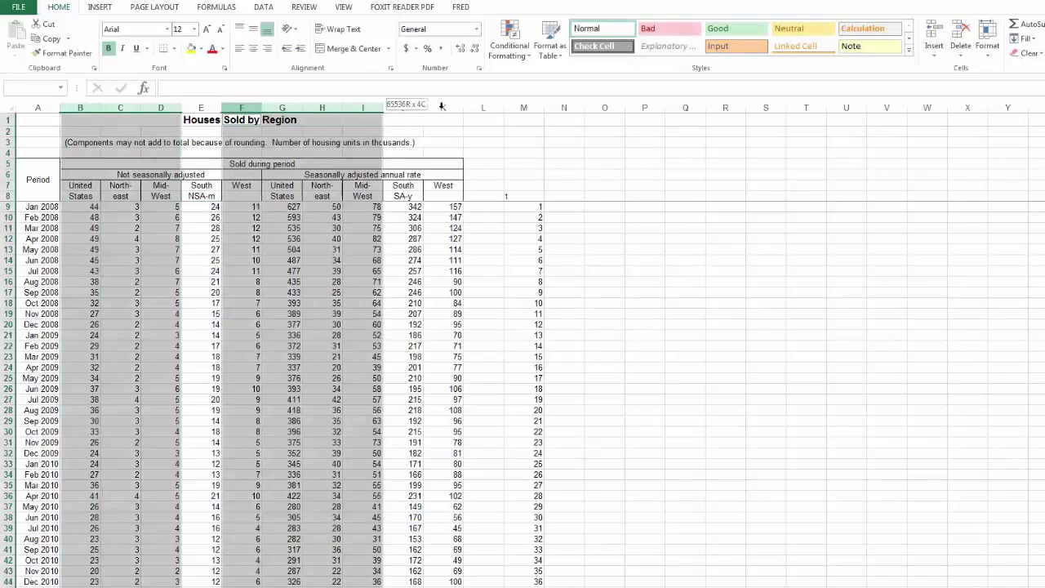
{"action": "left_click", "coordinate": [442, 107], "text": "ctrl"}
{"action": "left_click_drag", "start_coordinate": [475, 102], "coordinate": [479, 107]}
{"action": "right_click", "coordinate": [478, 107]}
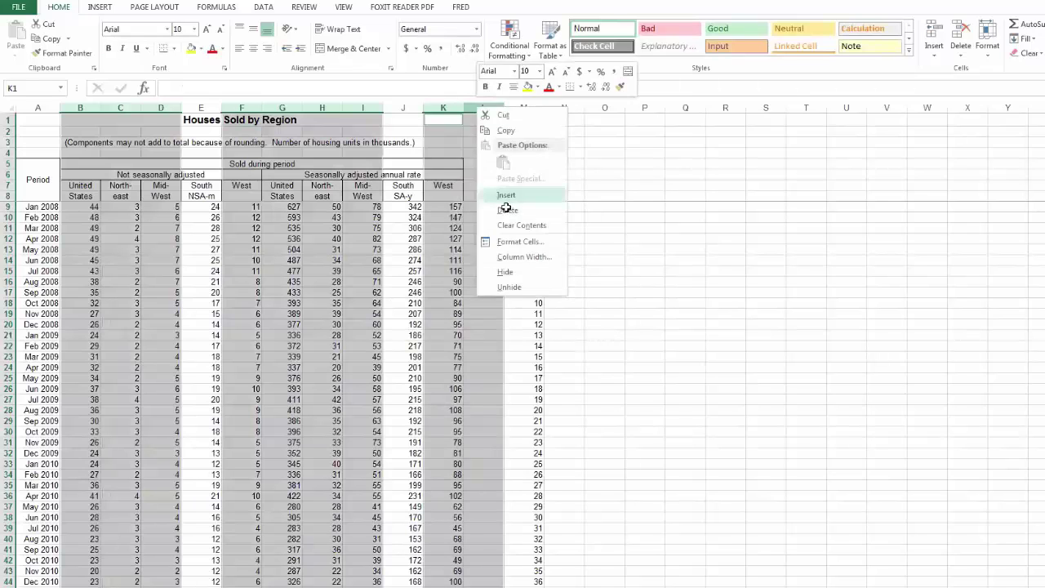
{"action": "left_click", "coordinate": [506, 209]}
{"action": "left_click", "coordinate": [123, 216]}
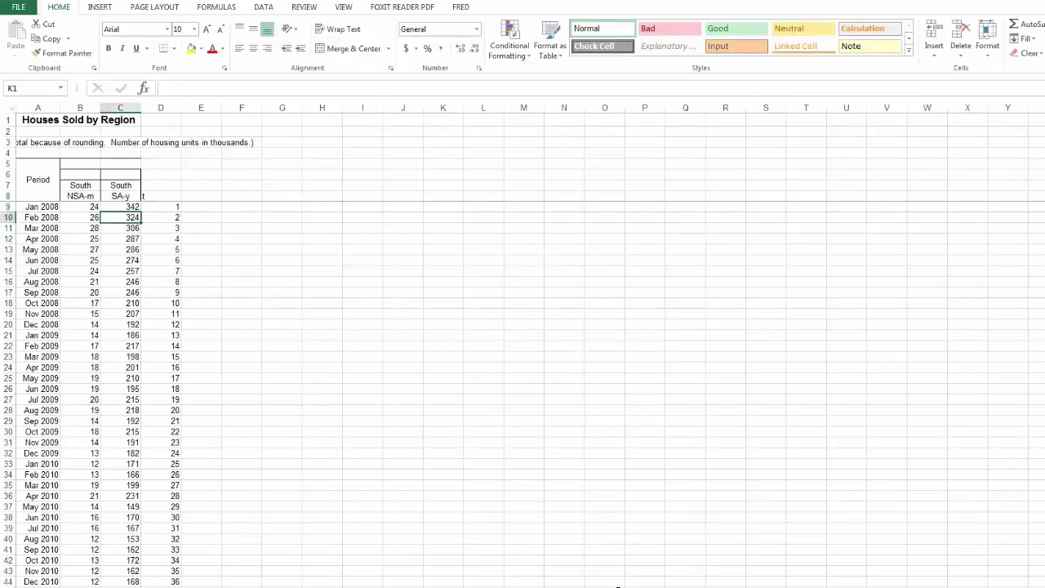
{"action": "key", "text": "alt+Tab"}
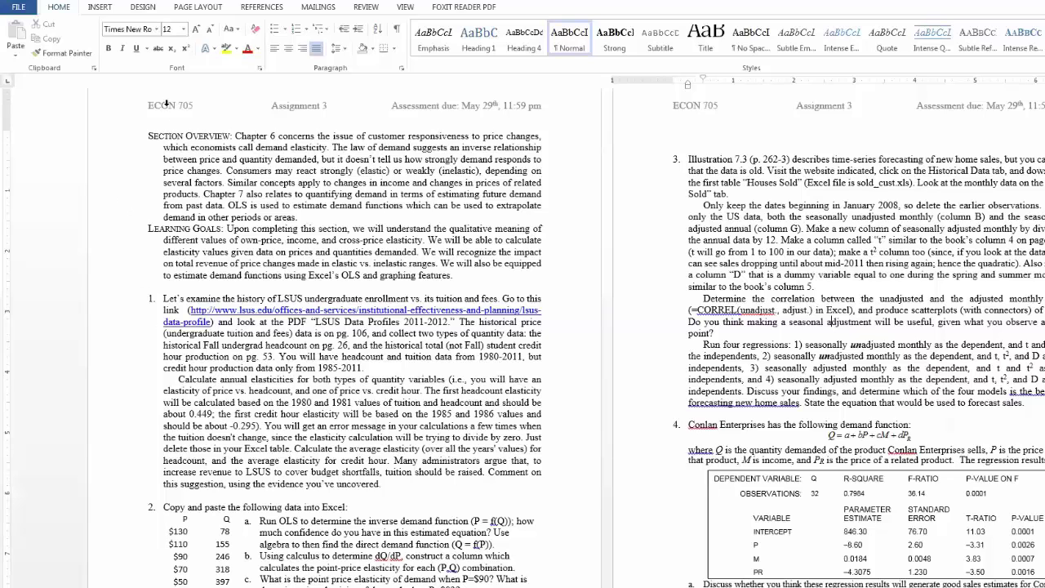
- Return from the Word instructions to the trimmed Houses Sold worksheet in Excel
{"action": "key", "text": "alt+Tab"}
- Head column D as South SA-m across rows 7 and 8
{"action": "left_click", "coordinate": [165, 199]}
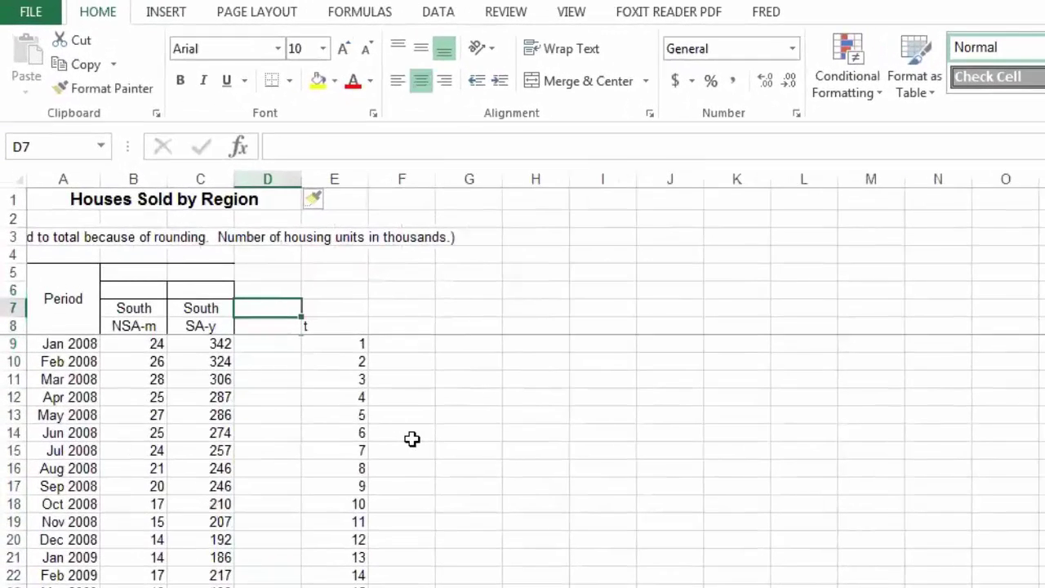
{"action": "type", "text": "South"}
{"action": "key", "text": "Return"}
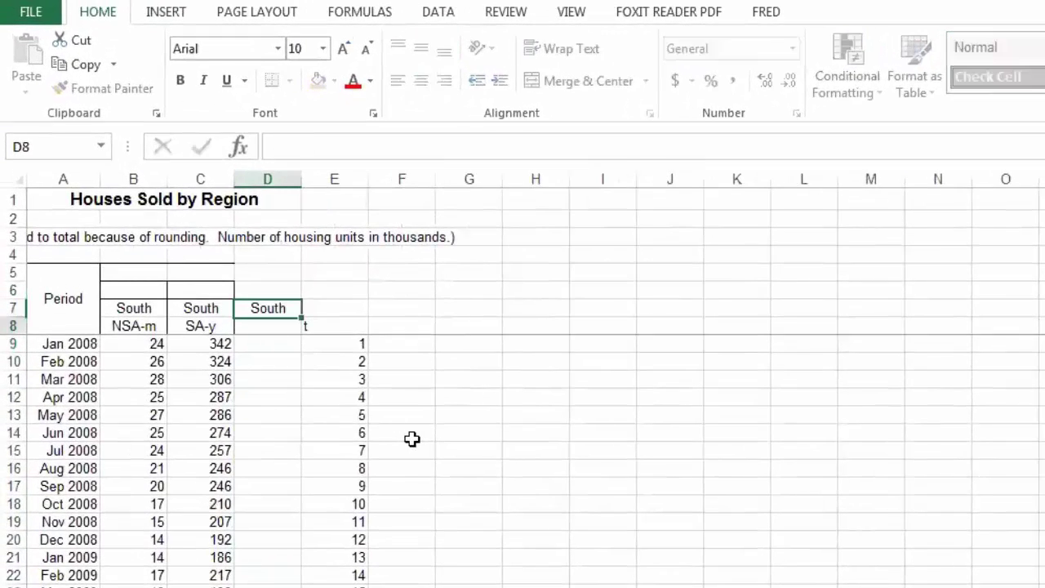
{"action": "type", "text": "SA-m"}
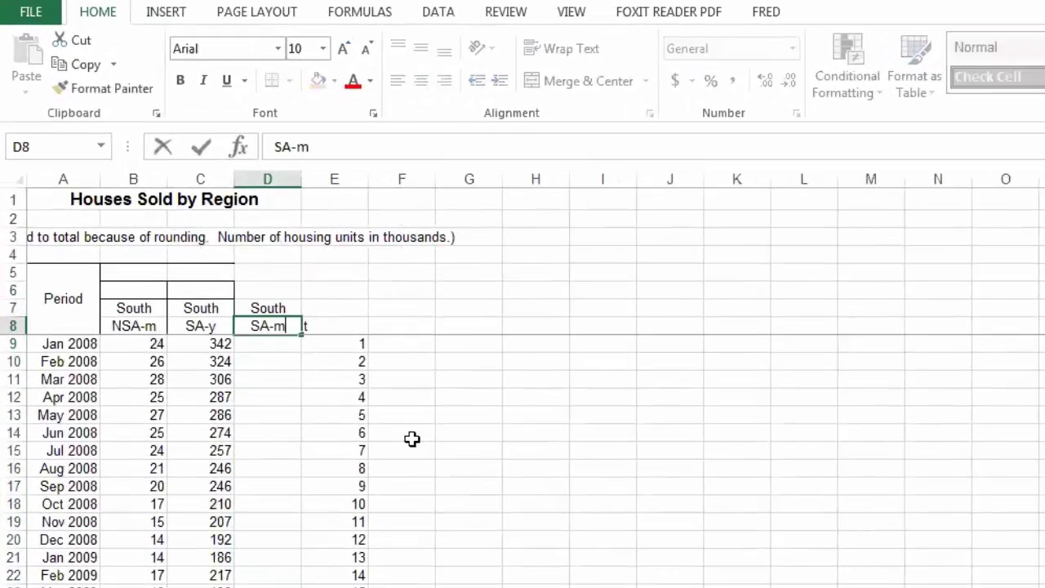
{"action": "key", "text": "Return"}
- Enter =C9/12 in D9, fill it down the series, and show one decimal
{"action": "type", "text": "="}
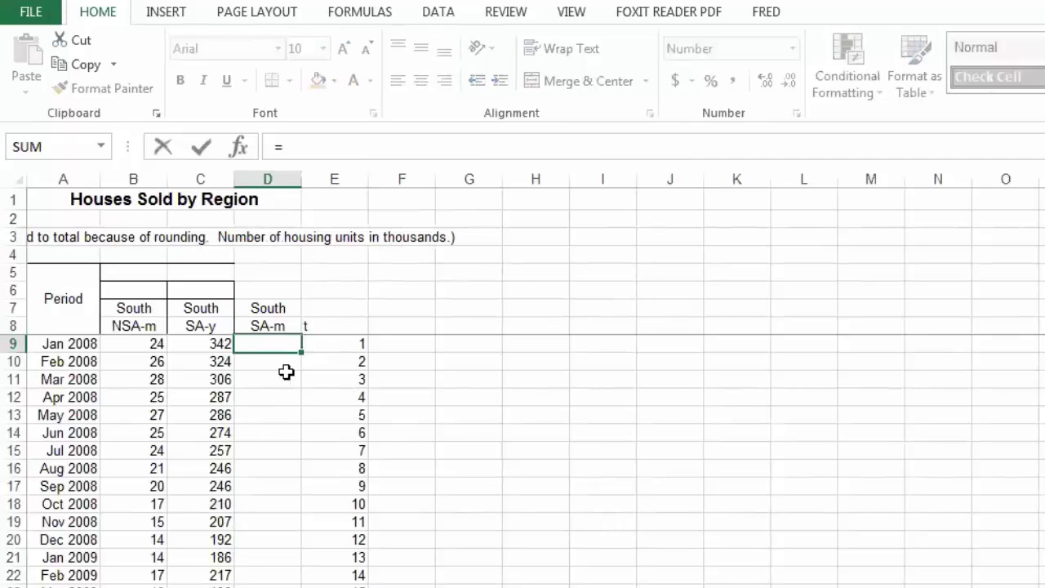
{"action": "left_click", "coordinate": [203, 343]}
{"action": "type", "text": "/12"}
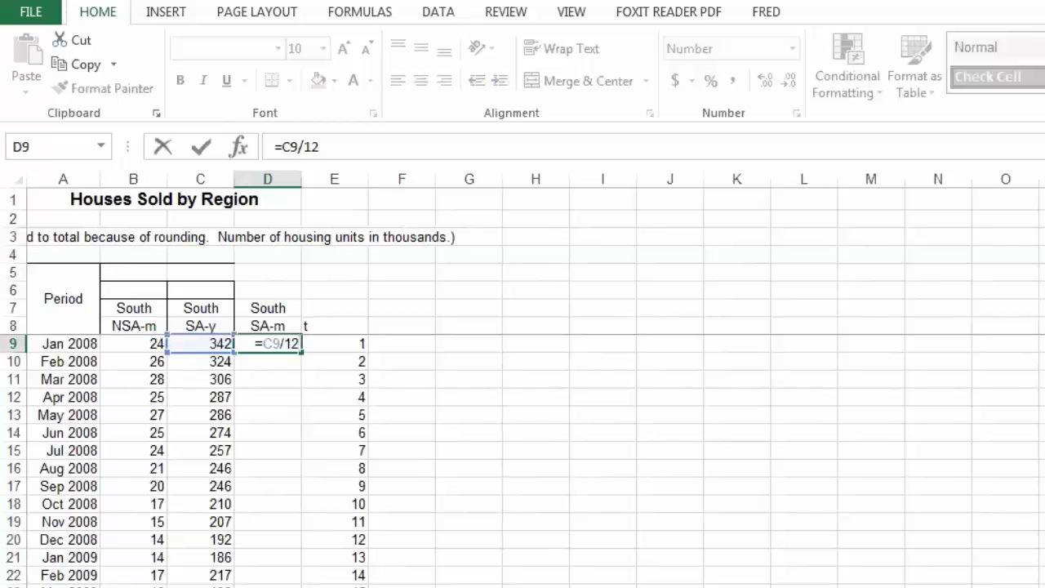
{"action": "key", "text": "Return"}
{"action": "left_click", "coordinate": [267, 344]}
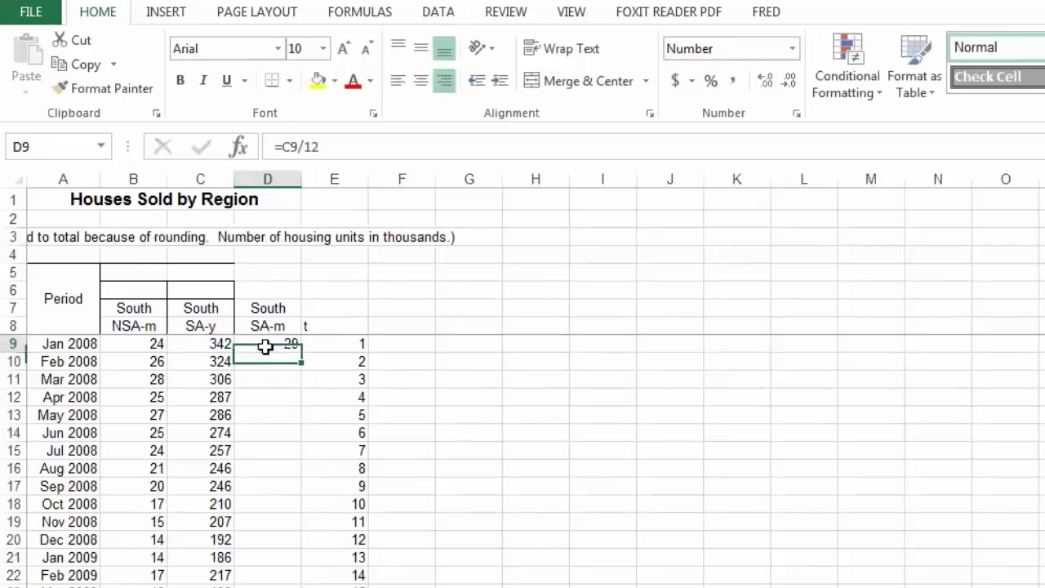
{"action": "double_click", "coordinate": [301, 353]}
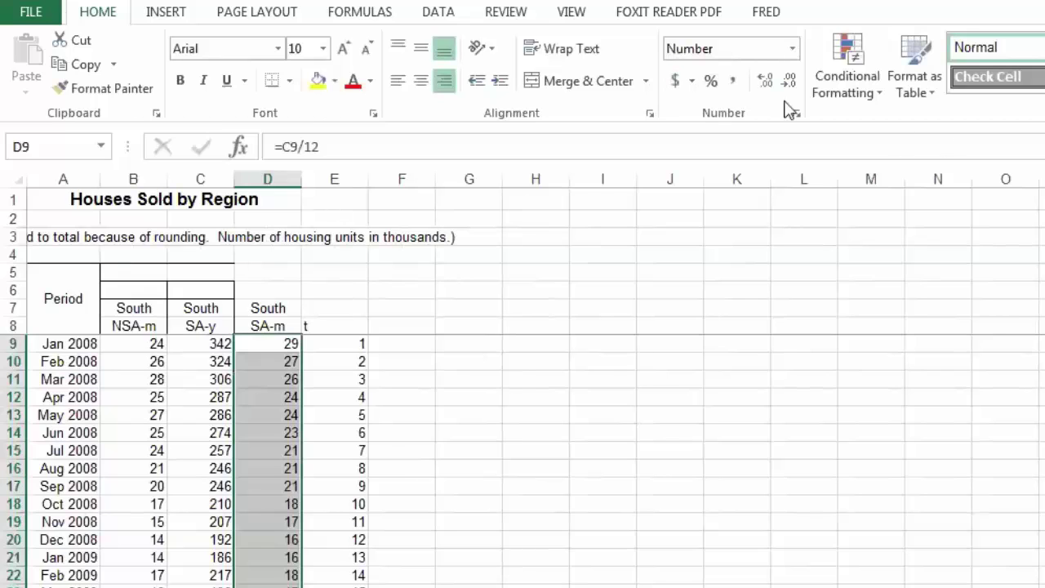
{"action": "left_click", "coordinate": [764, 80]}
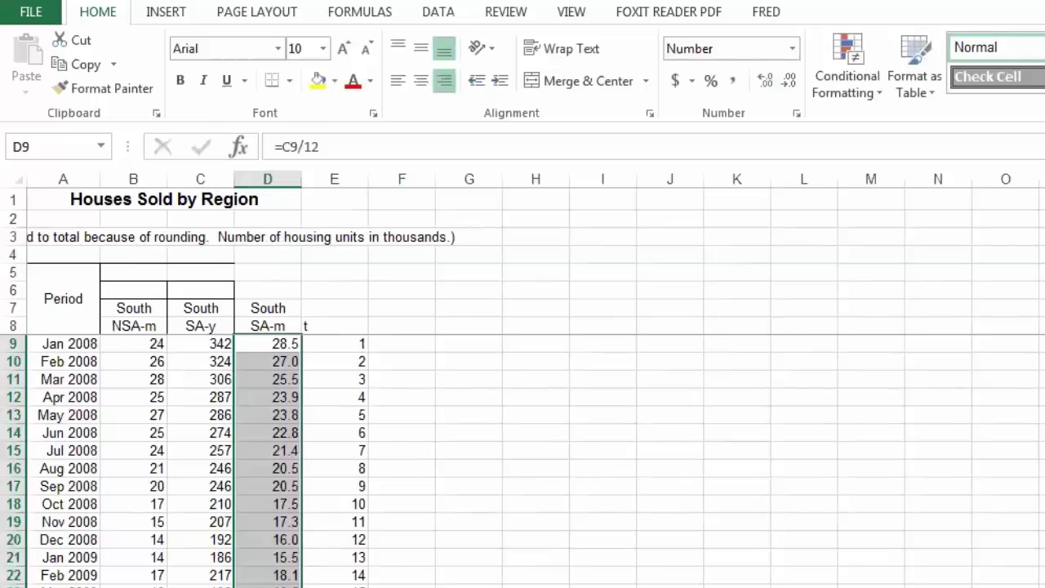
{"action": "scroll", "coordinate": [523, 460], "scroll_direction": "down", "scroll_amount": 20}
{"action": "scroll", "coordinate": [819, 466], "scroll_direction": "down", "scroll_amount": 1}
{"action": "scroll", "coordinate": [819, 466], "scroll_direction": "up", "scroll_amount": 20}
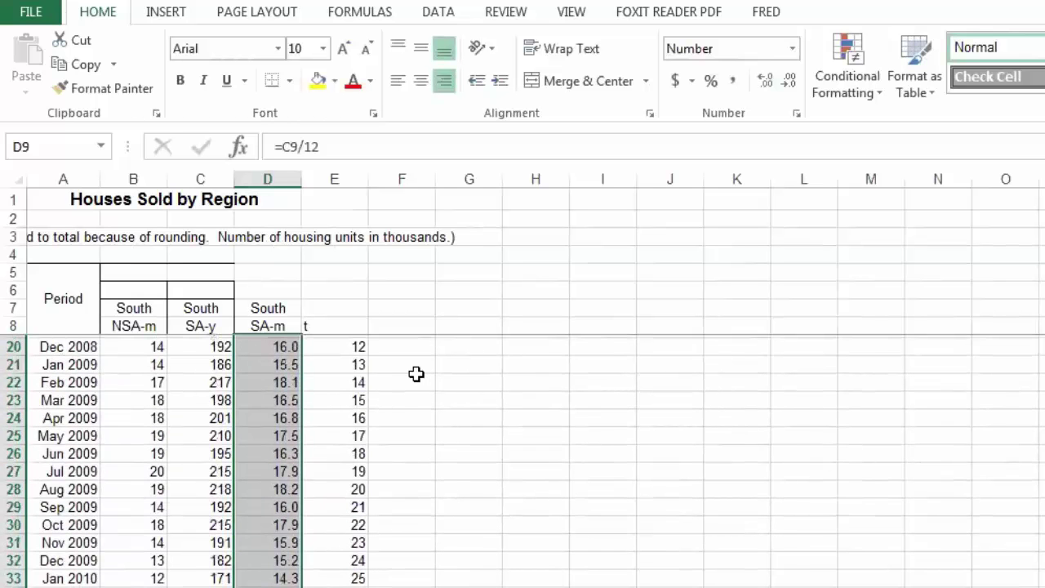
{"action": "scroll", "coordinate": [416, 374], "scroll_direction": "up", "scroll_amount": 4}
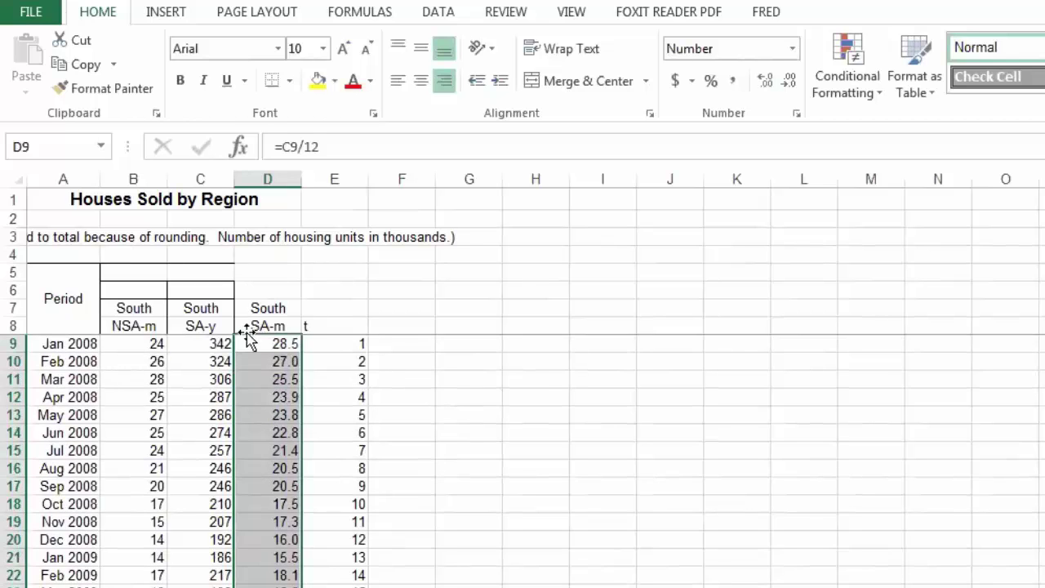
- Delete column C (South SA-y), see SA-m turn to #REF!, and undo the deletion
{"action": "left_click", "coordinate": [205, 324]}
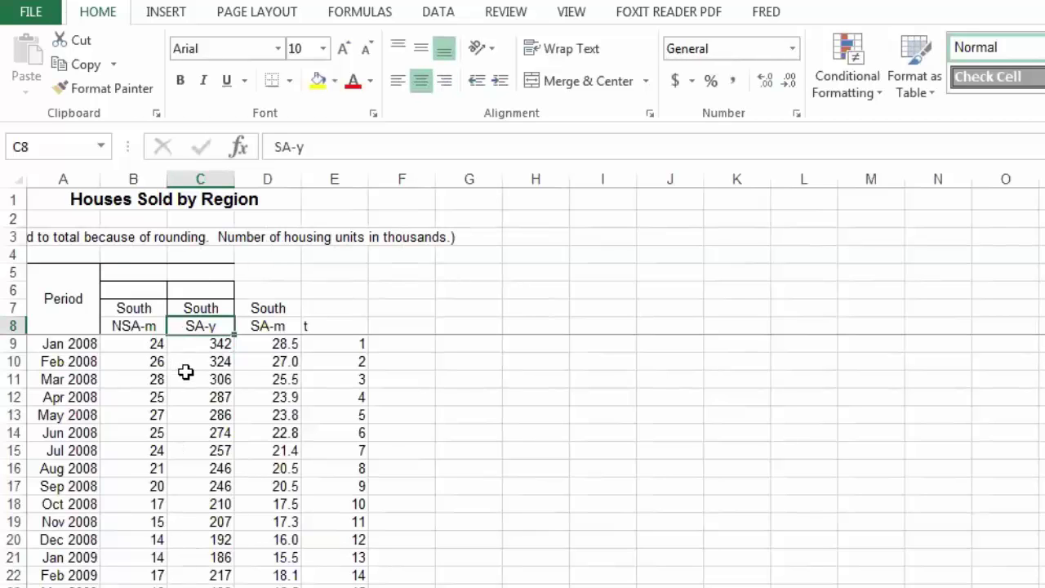
{"action": "left_click", "coordinate": [275, 344]}
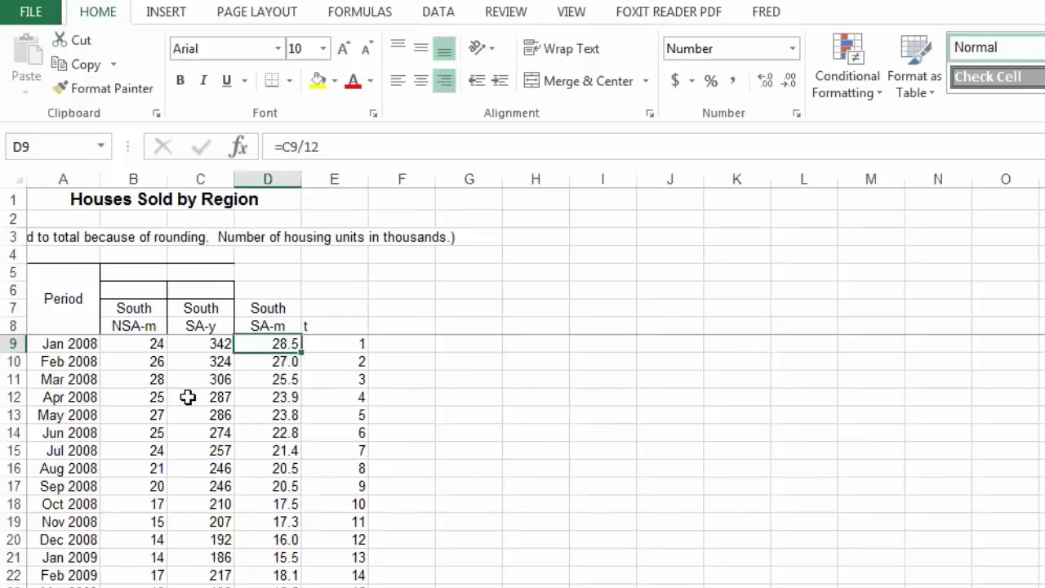
{"action": "left_click", "coordinate": [211, 177]}
{"action": "right_click", "coordinate": [212, 177]}
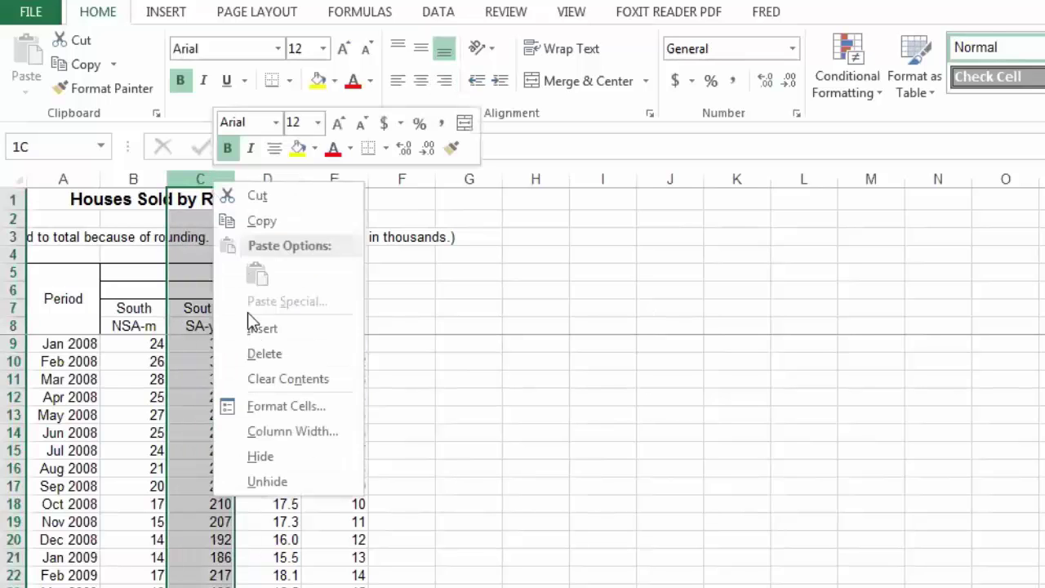
{"action": "left_click", "coordinate": [265, 352]}
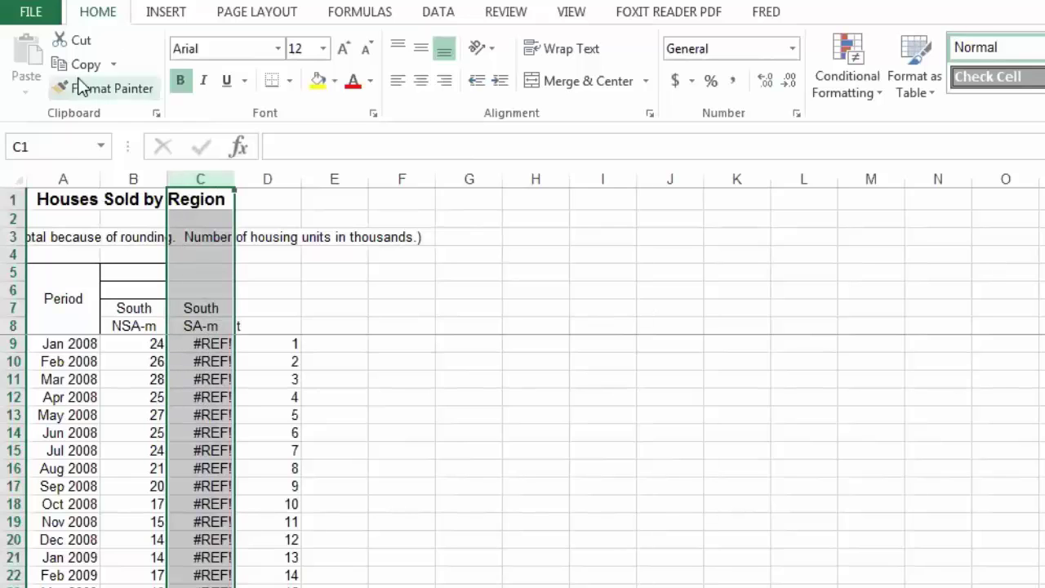
{"action": "left_click", "coordinate": [82, 1]}
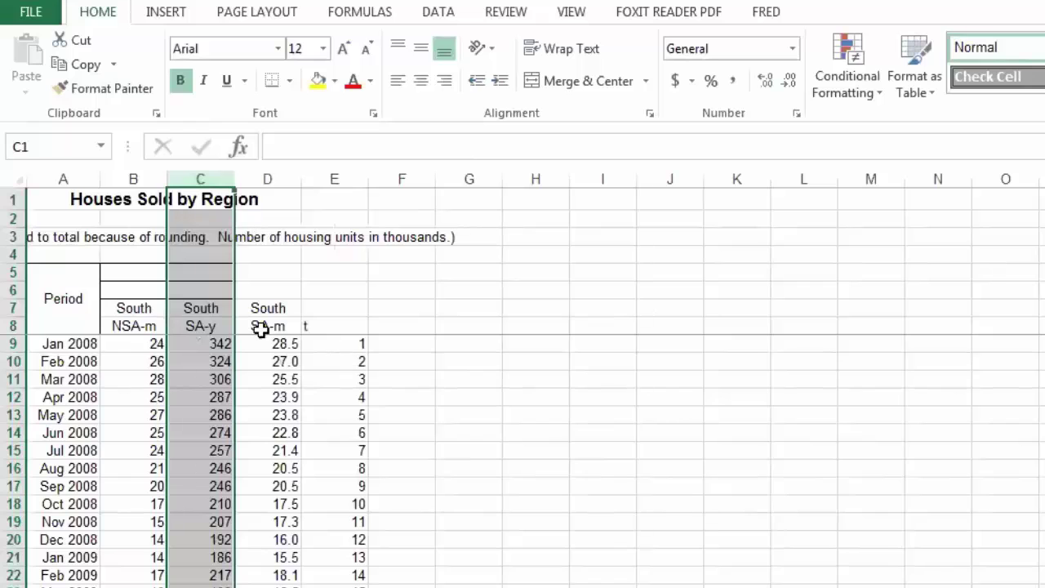
{"action": "left_click", "coordinate": [105, 4]}
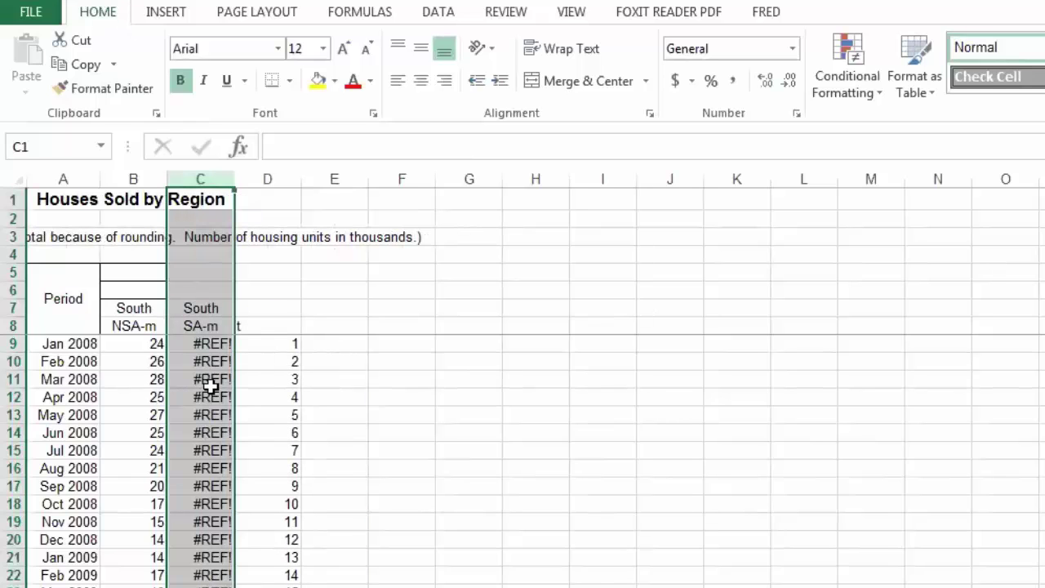
{"action": "left_click", "coordinate": [84, 4]}
- Select and copy the South SA-m values from D9 to the bottom of the column
{"action": "left_click", "coordinate": [208, 359]}
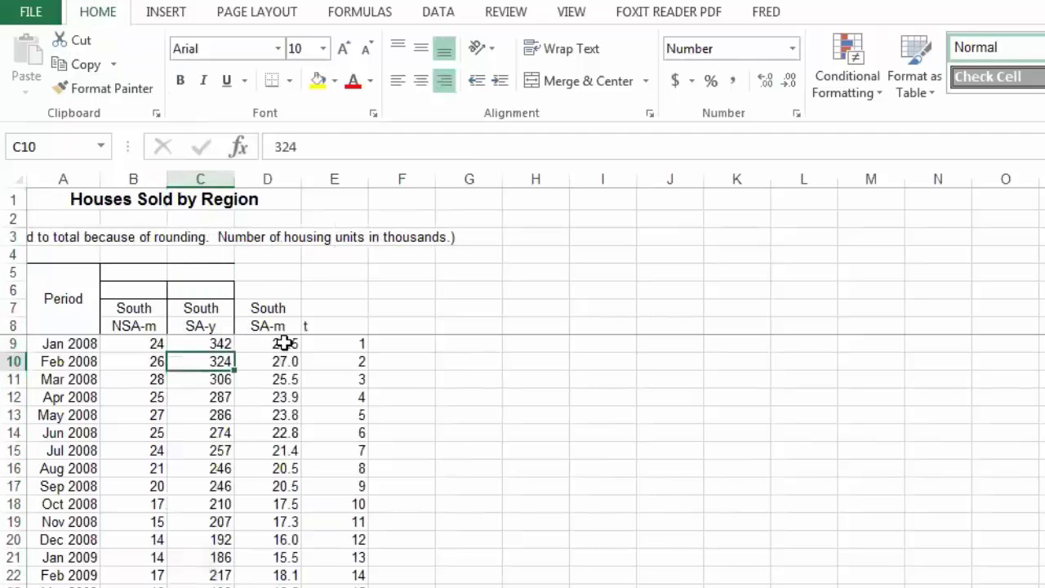
{"action": "left_click", "coordinate": [282, 343]}
{"action": "key", "text": "ctrl+shift+Down"}
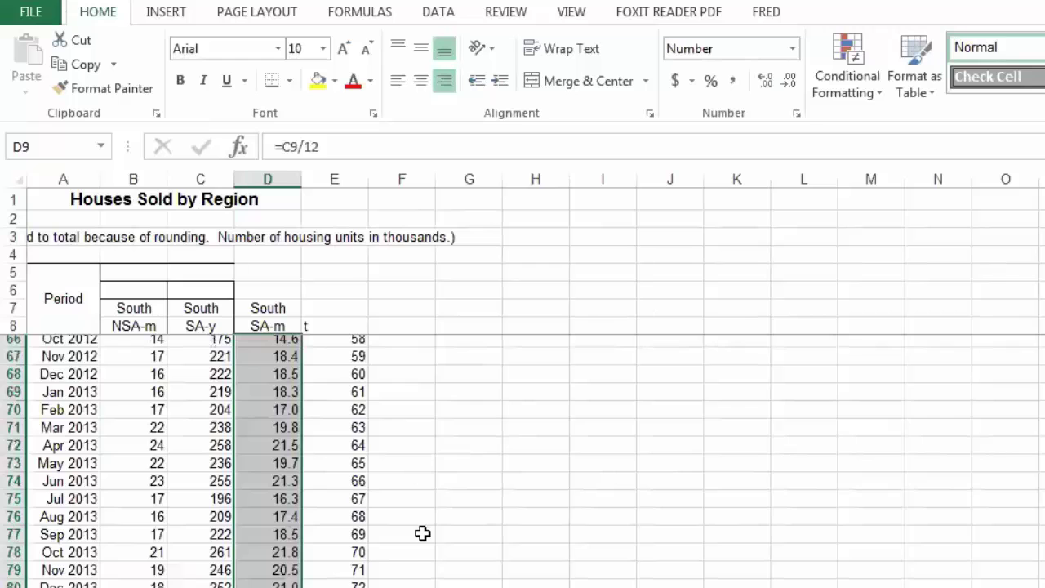
{"action": "scroll", "coordinate": [422, 533], "scroll_direction": "up", "scroll_amount": 15}
{"action": "scroll", "coordinate": [422, 534], "scroll_direction": "up", "scroll_amount": 4}
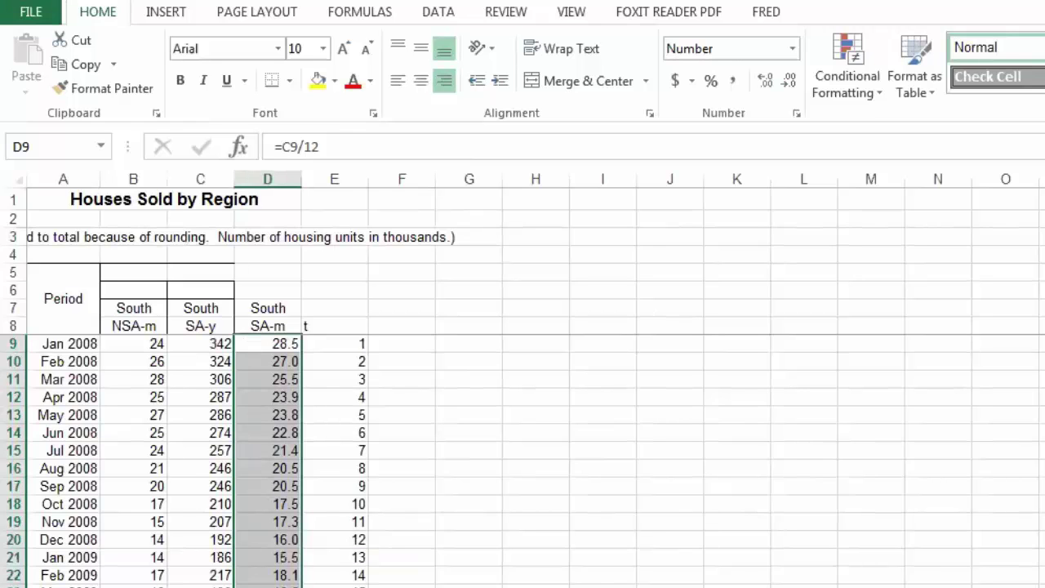
{"action": "key", "text": "ctrl+c"}
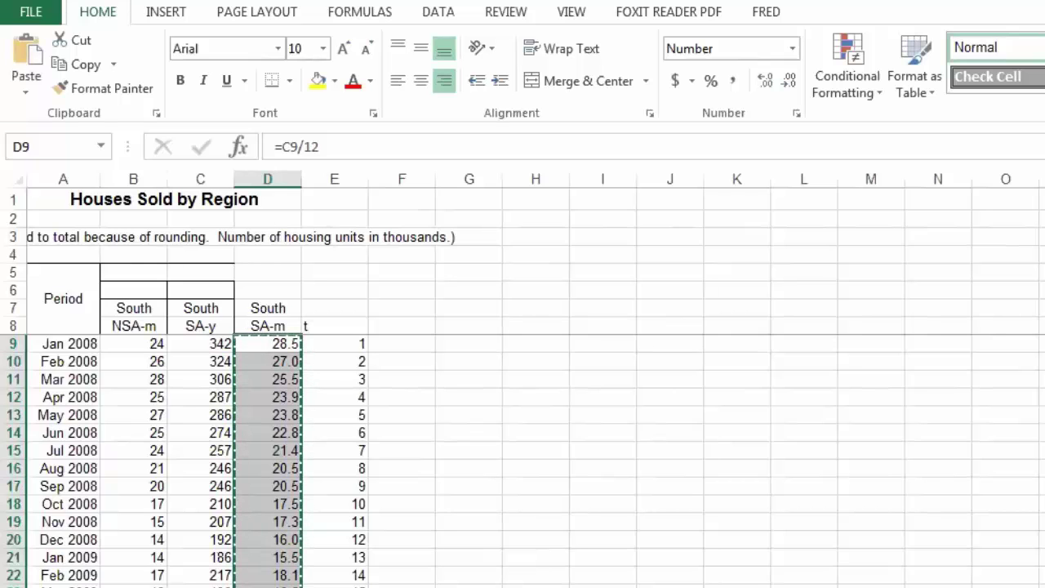
{"action": "scroll", "coordinate": [523, 457], "scroll_direction": "down", "scroll_amount": 10}
{"action": "scroll", "coordinate": [523, 457], "scroll_direction": "down", "scroll_amount": 15}
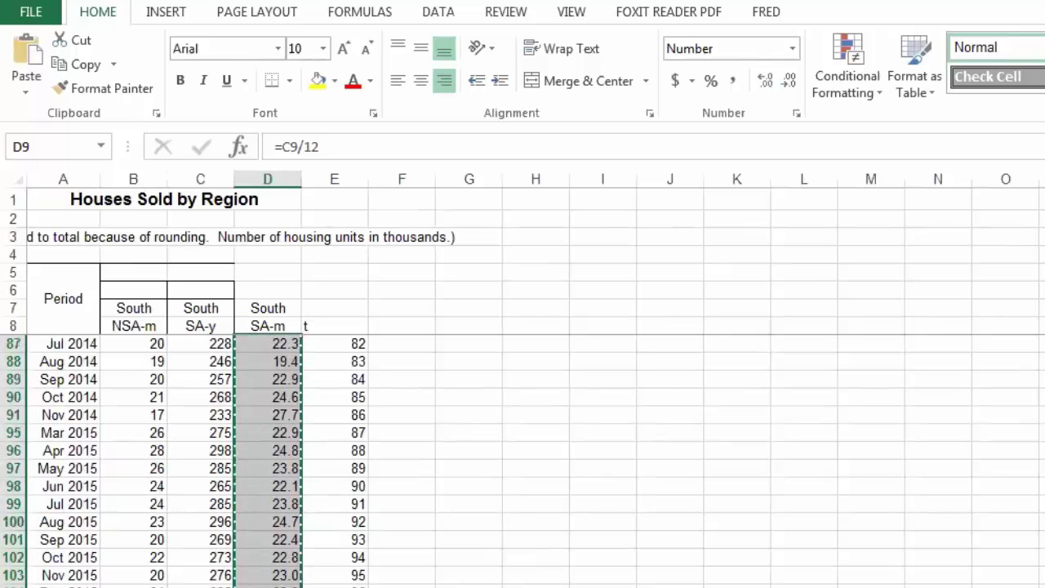
{"action": "scroll", "coordinate": [523, 457], "scroll_direction": "up", "scroll_amount": 20}
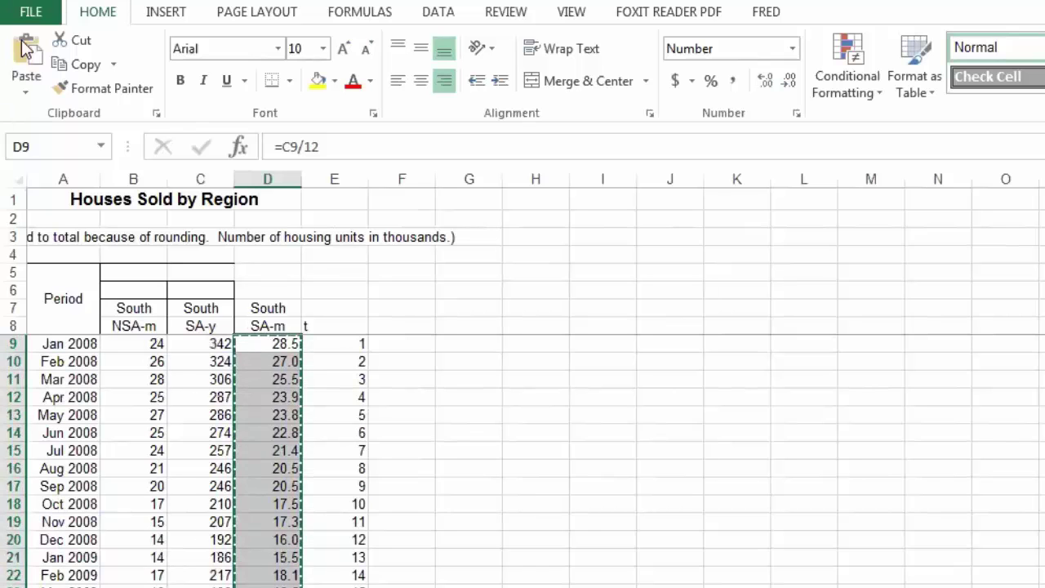
- Paste them back as values only, confirming D9 now holds 28.5
{"action": "left_click", "coordinate": [24, 92]}
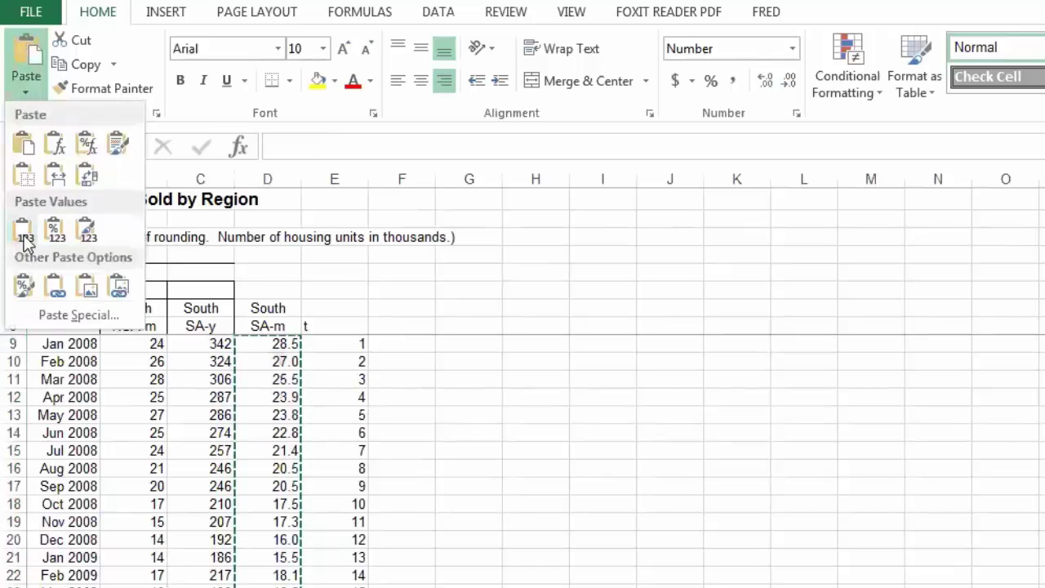
{"action": "left_click", "coordinate": [80, 315]}
{"action": "left_click", "coordinate": [343, 334]}
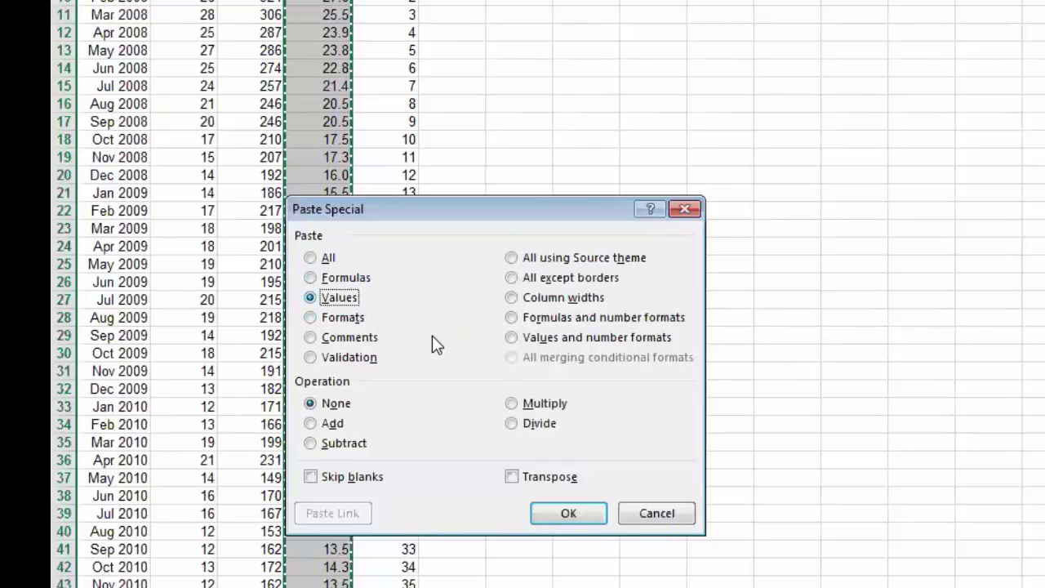
{"action": "left_click", "coordinate": [590, 512]}
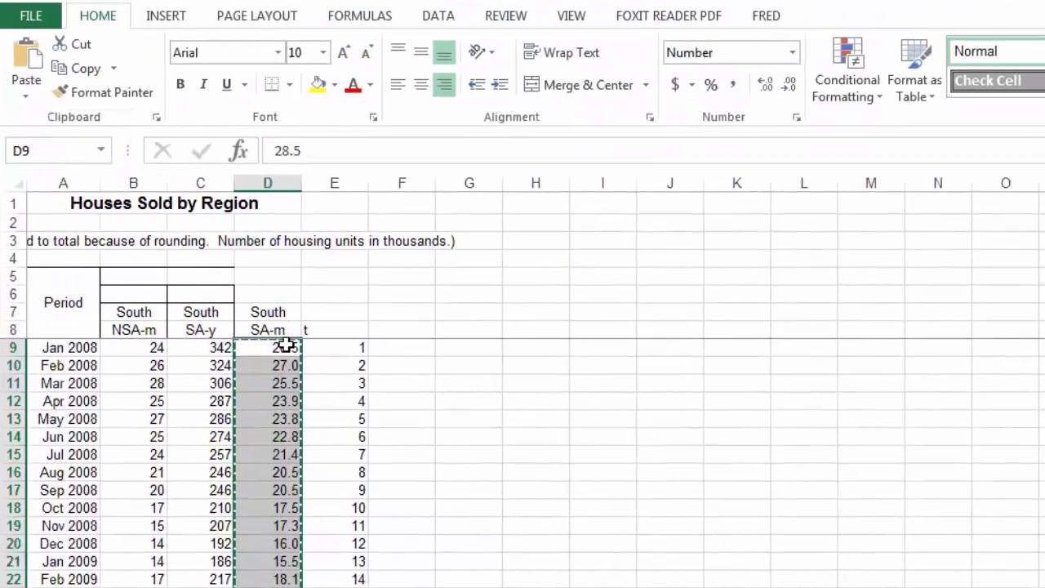
{"action": "left_click", "coordinate": [286, 346]}
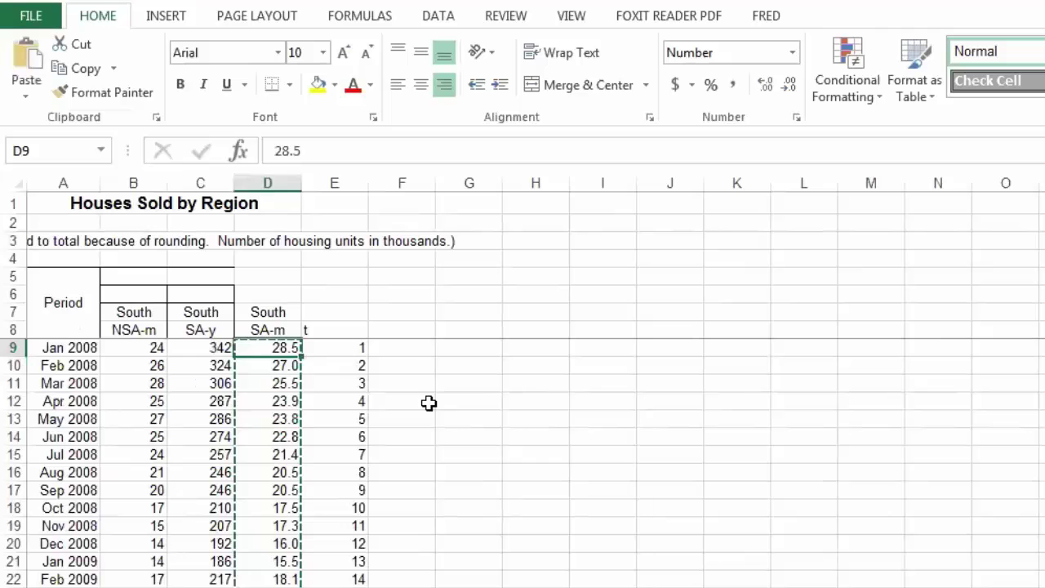
{"action": "key", "text": "Down"}
{"action": "key", "text": "Down"}
{"action": "key", "text": "Down"}
{"action": "key", "text": "Down"}
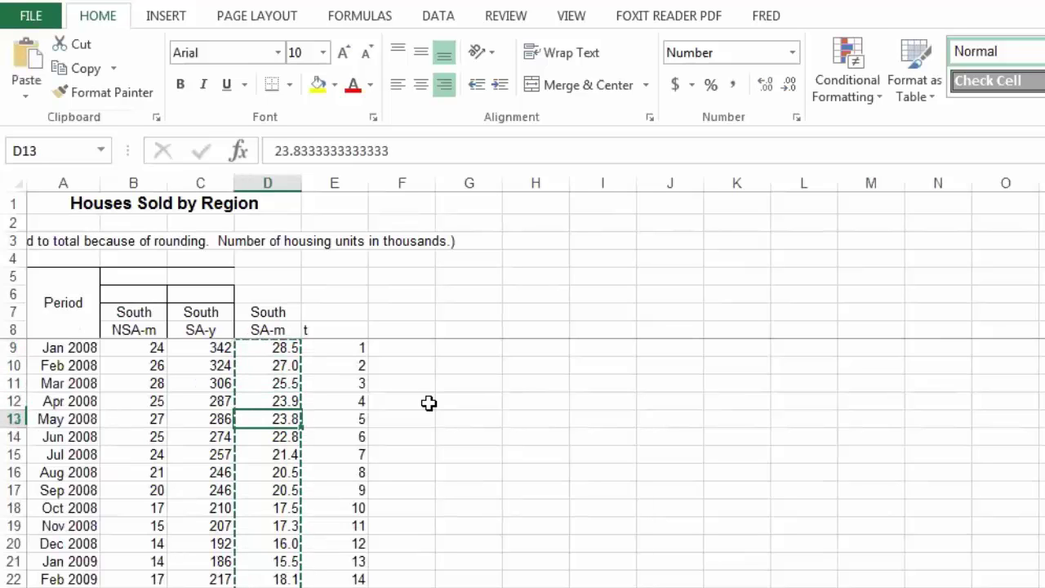
{"action": "key", "text": "Down"}
{"action": "key", "text": "Down"}
{"action": "key", "text": "Down"}
{"action": "key", "text": "Down"}
{"action": "key", "text": "Down"}
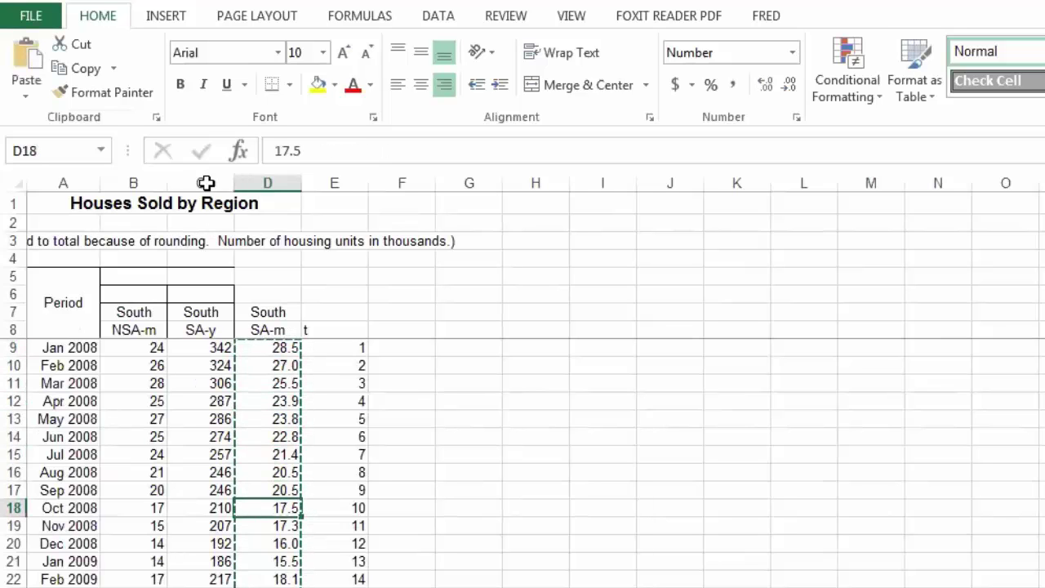
- Delete column C (South SA-y) so South SA-m sits beside South NSA-m
{"action": "left_click", "coordinate": [206, 183]}
{"action": "right_click", "coordinate": [206, 183]}
{"action": "left_click", "coordinate": [276, 353]}
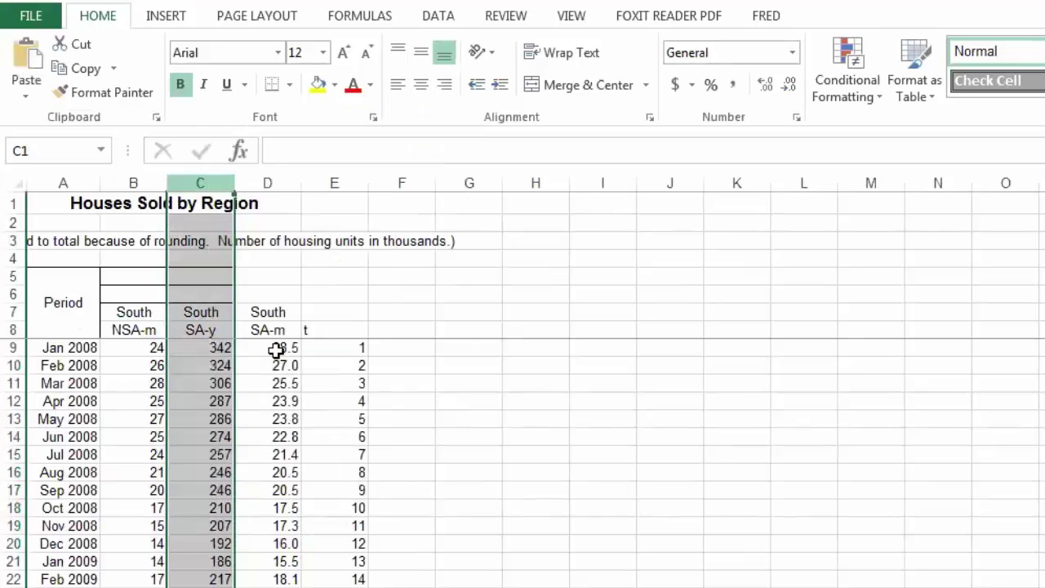
{"action": "left_click", "coordinate": [353, 360]}
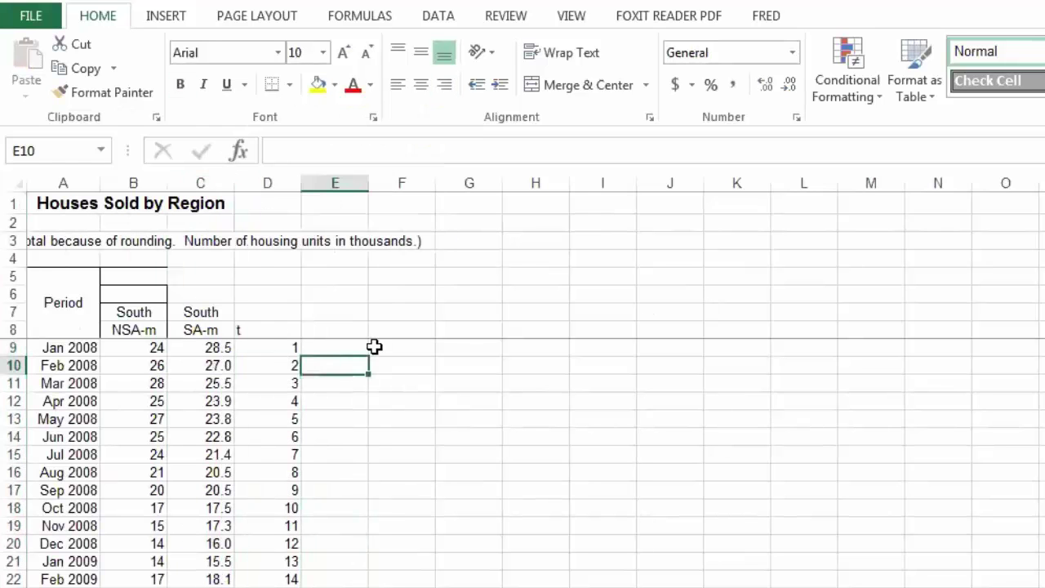
{"action": "left_click", "coordinate": [406, 353]}
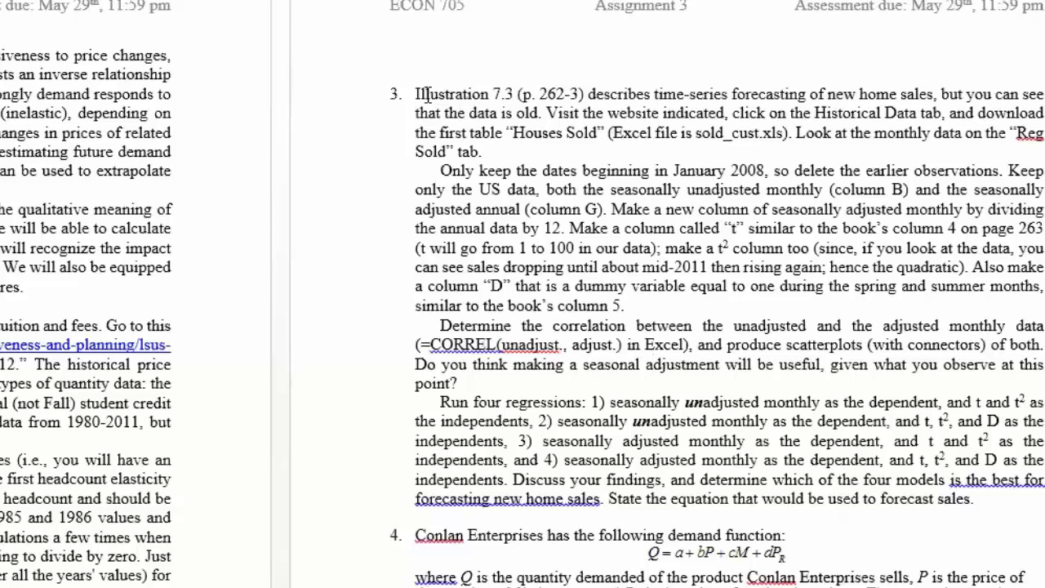
- Read the first paragraph of question 3 in the Word assignment
{"action": "left_click_drag", "start_coordinate": [416, 94], "coordinate": [484, 154]}
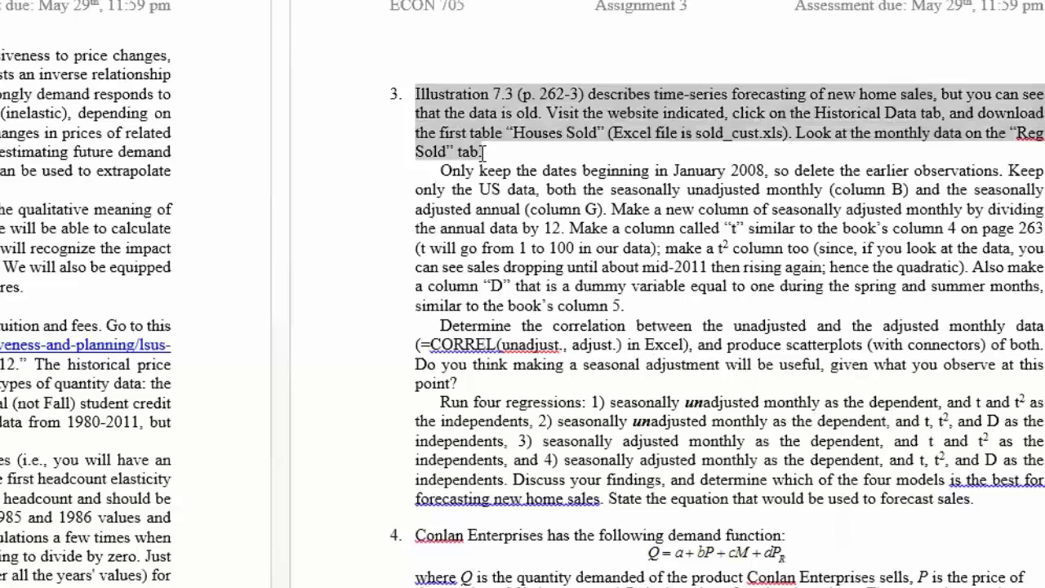
{"action": "left_click", "coordinate": [783, 114]}
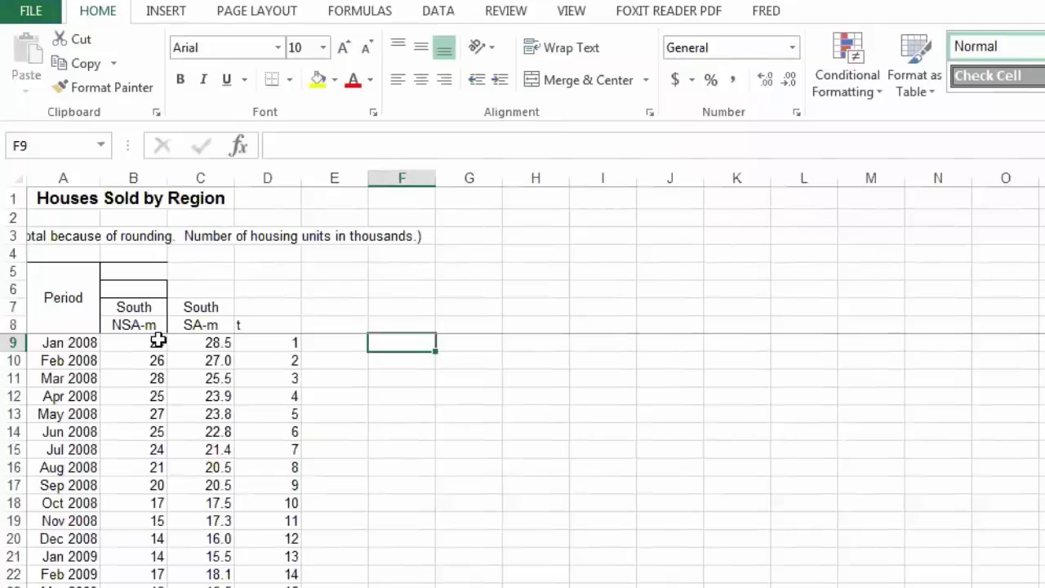
- Step through the first South NSA-m and SA-m values in columns B and C
{"action": "left_click", "coordinate": [135, 453]}
{"action": "left_click", "coordinate": [126, 393]}
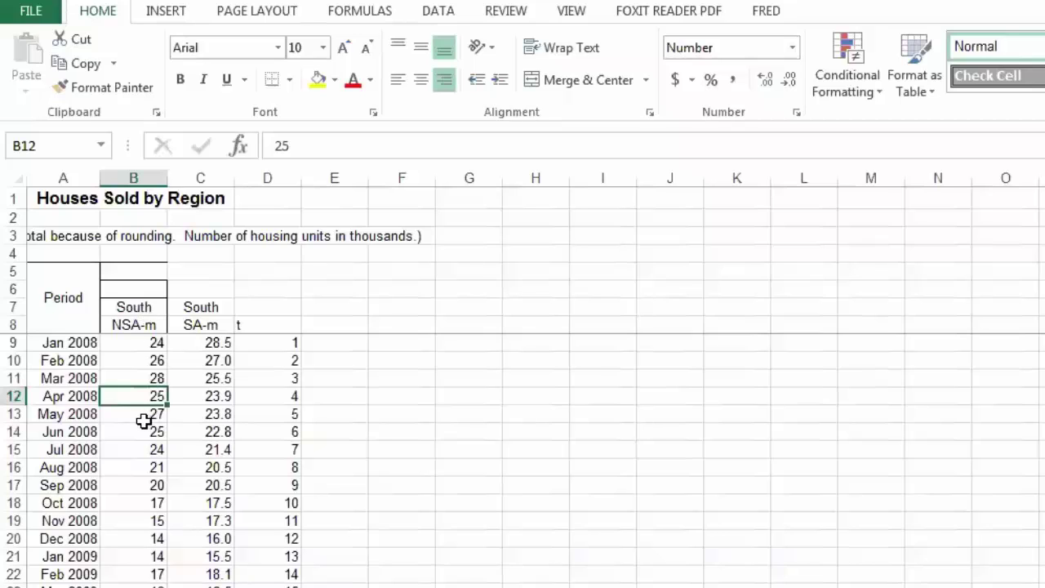
{"action": "key", "text": "Up"}
{"action": "key", "text": "Up"}
{"action": "key", "text": "Up"}
{"action": "key", "text": "Right"}
{"action": "key", "text": "Left"}
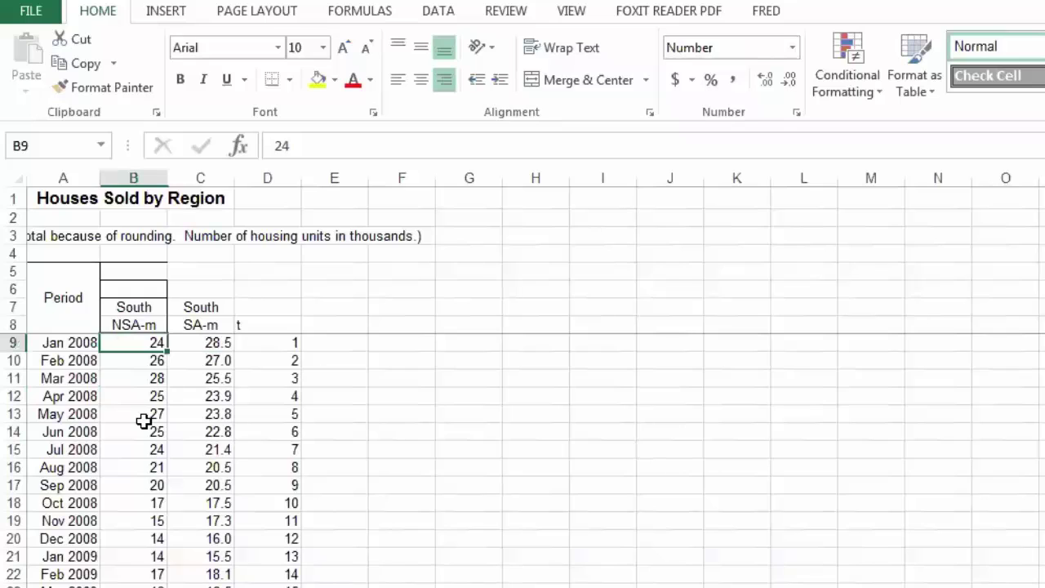
{"action": "key", "text": "Right"}
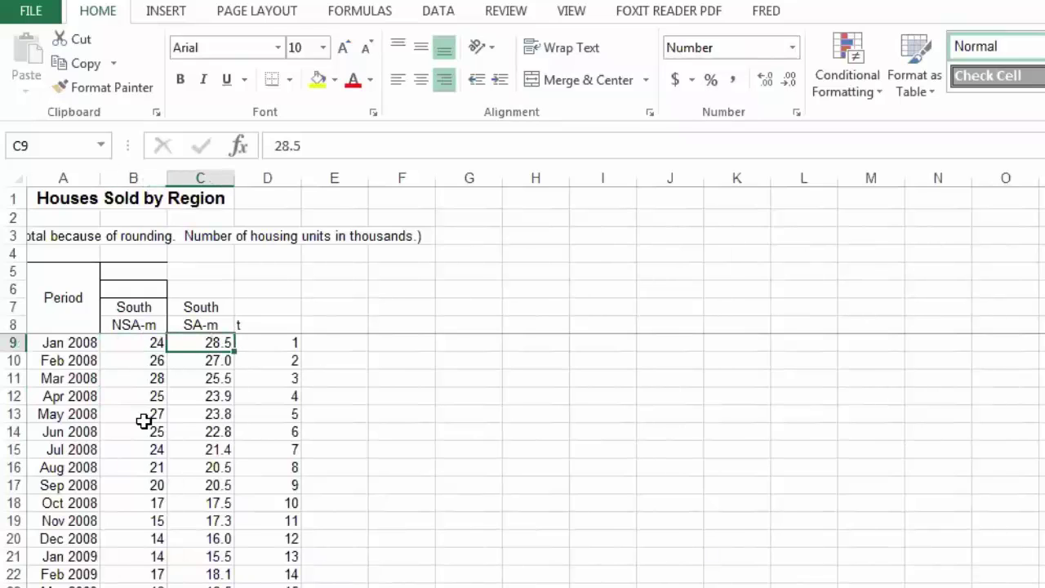
{"action": "key", "text": "Down"}
{"action": "key", "text": "Down"}
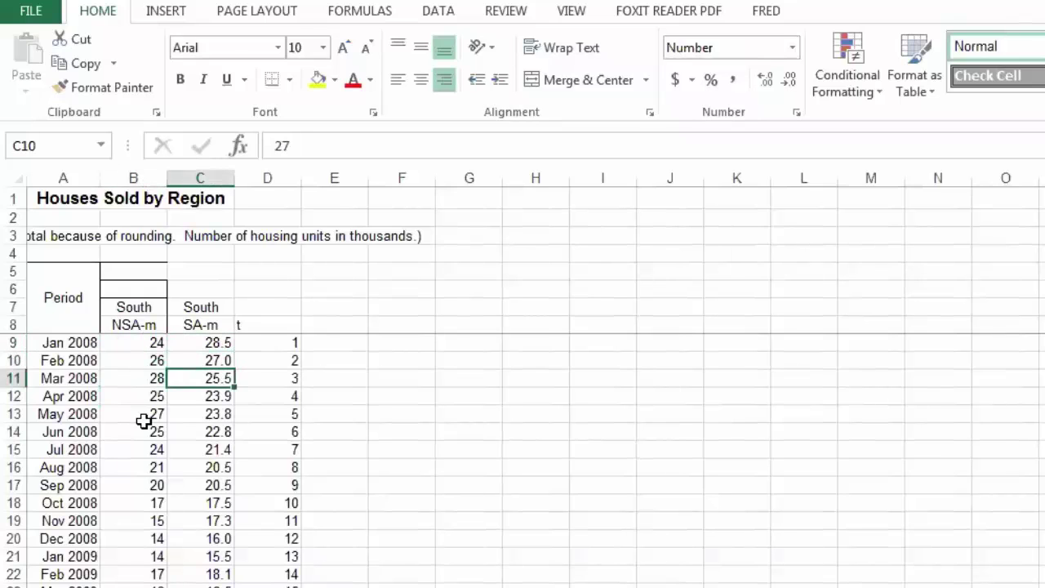
{"action": "key", "text": "Up"}
{"action": "key", "text": "Up"}
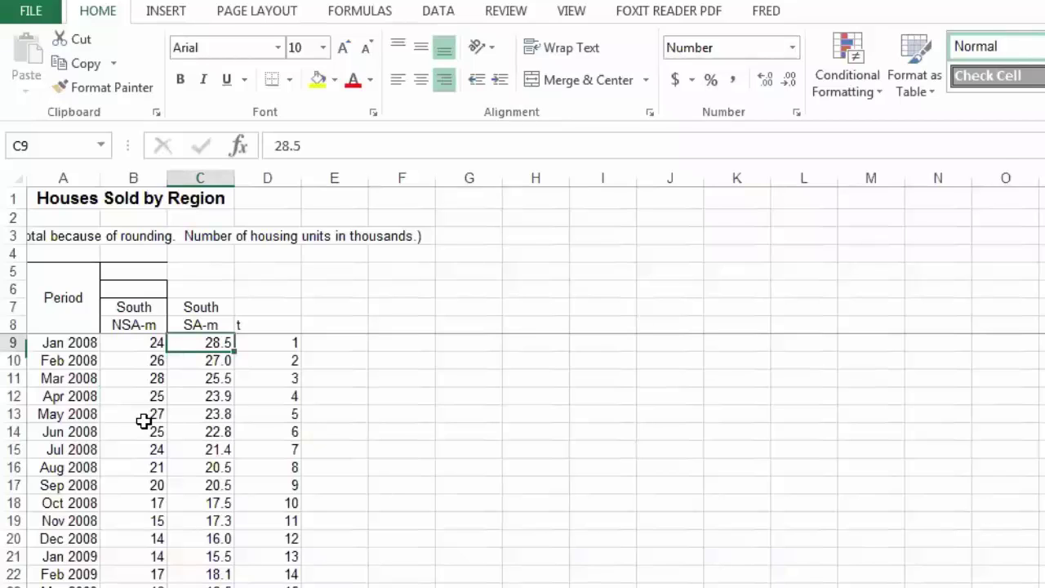
- Check the SA-m header and compare the January and March 2008 NSA-m and SA-m values
{"action": "key", "text": "Up"}
{"action": "key", "text": "Down"}
{"action": "key", "text": "Down"}
{"action": "key", "text": "Up"}
{"action": "key", "text": "Left"}
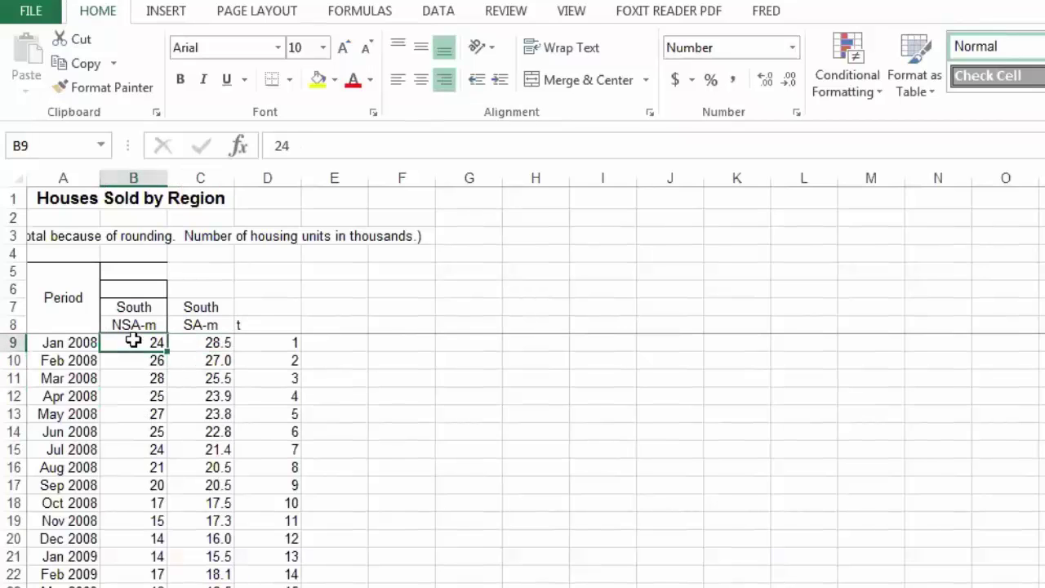
{"action": "left_click", "coordinate": [202, 344]}
{"action": "left_click", "coordinate": [139, 348]}
{"action": "left_click", "coordinate": [133, 383]}
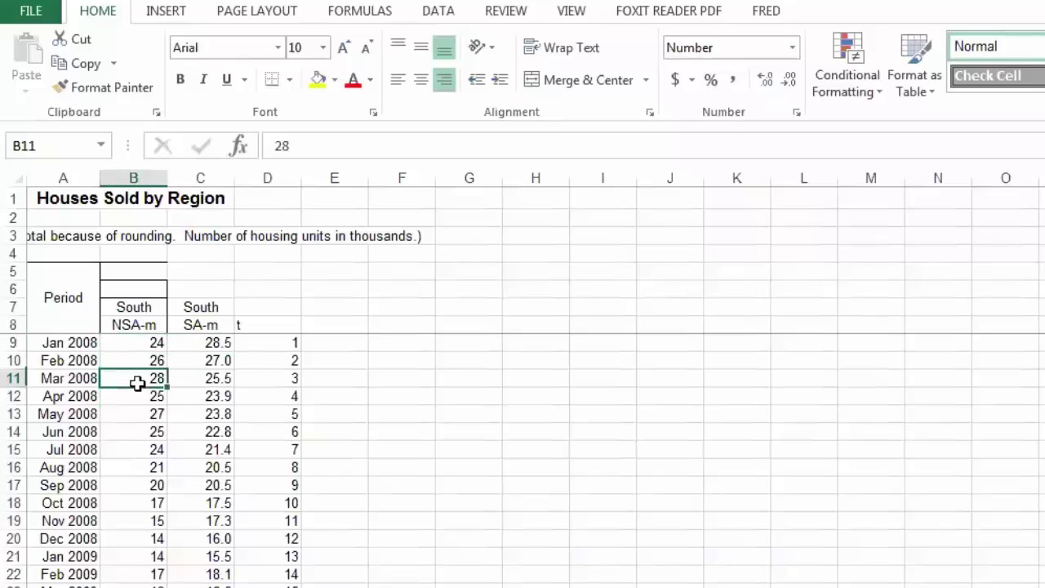
{"action": "left_click", "coordinate": [222, 376]}
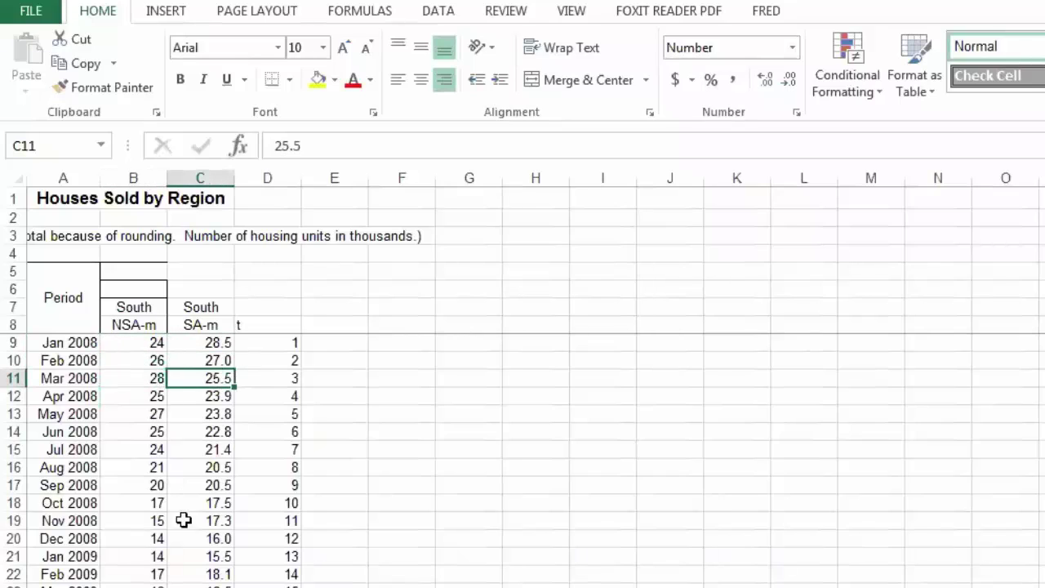
- Consult the Word assignment, then select the SA-m values from row 9 down and cell B14
{"action": "key", "text": "alt+Tab"}
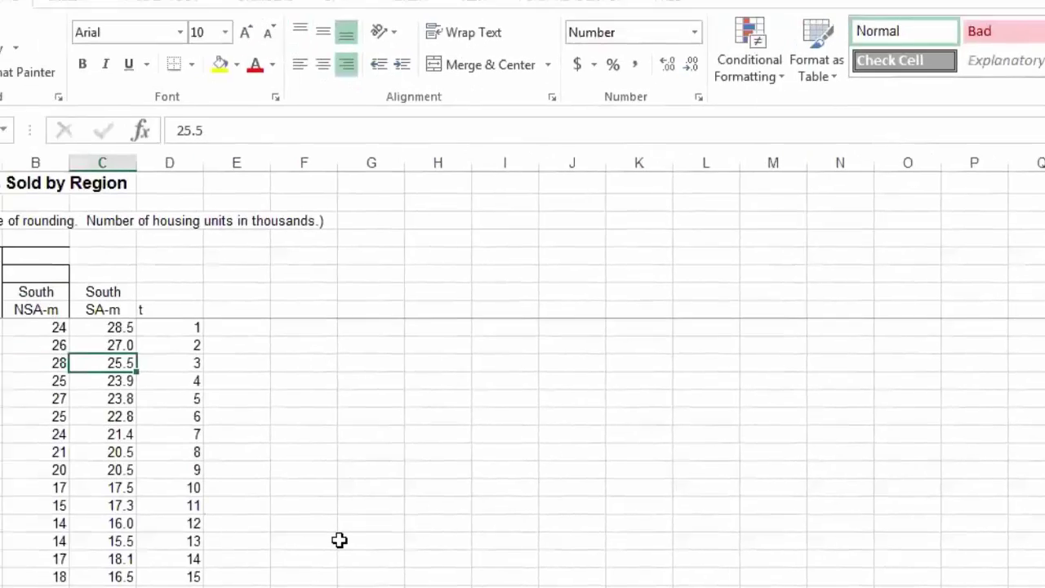
{"action": "key", "text": "shift+Left"}
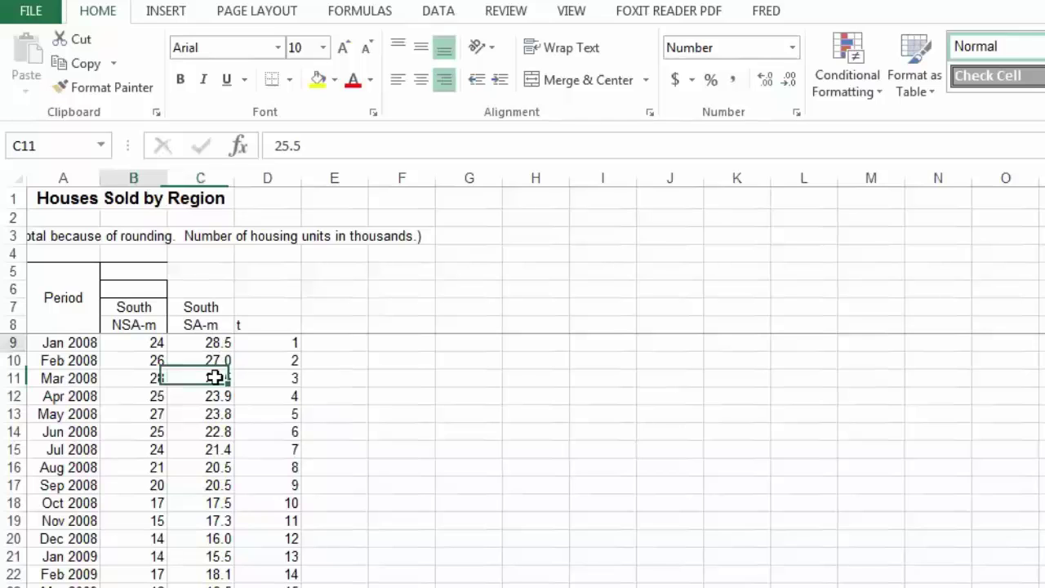
{"action": "left_click_drag", "start_coordinate": [200, 342], "coordinate": [200, 584]}
{"action": "left_click", "coordinate": [117, 440]}
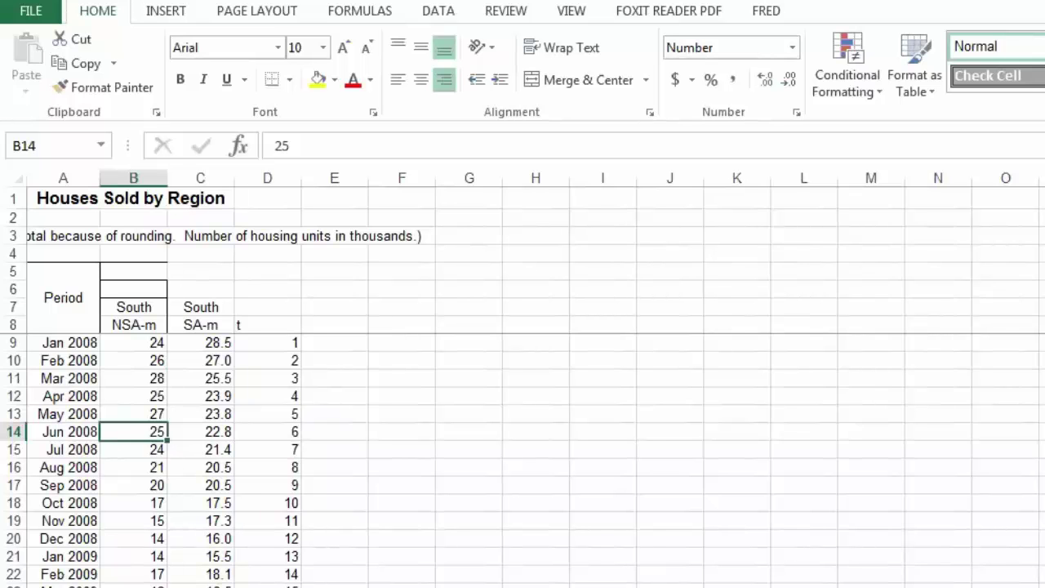
- Delete the note text in A111:A112 below the data
{"action": "scroll", "coordinate": [211, 578], "scroll_direction": "down", "scroll_amount": 8}
{"action": "scroll", "coordinate": [163, 462], "scroll_direction": "down", "scroll_amount": 18}
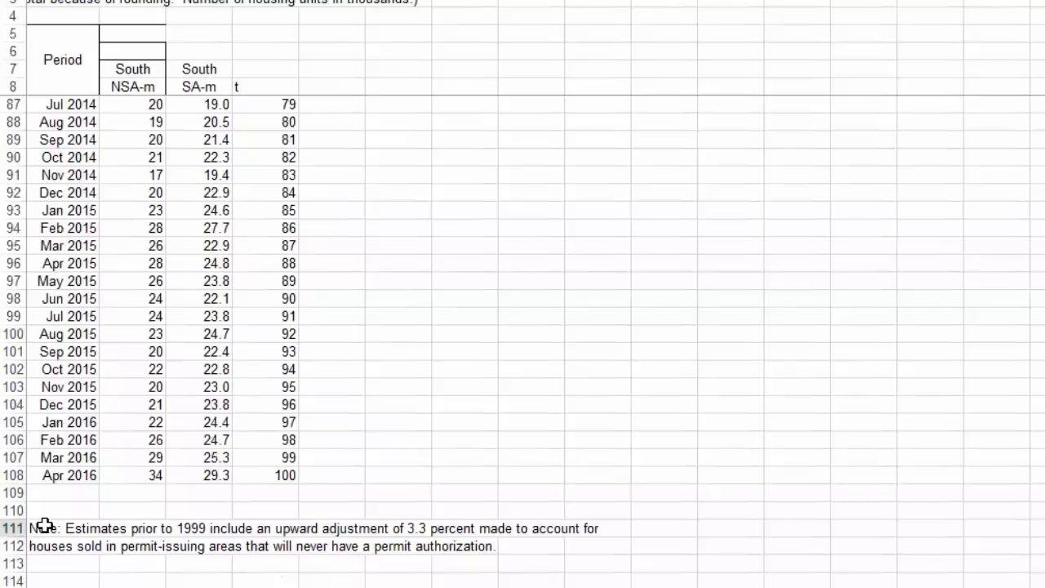
{"action": "left_click_drag", "start_coordinate": [53, 501], "coordinate": [50, 523]}
{"action": "key", "text": "Delete"}
- In C110, start =correl( with B9:B108 as the first array, followed by a comma
{"action": "key", "text": "Right"}
{"action": "key", "text": "Right"}
{"action": "key", "text": "Up"}
{"action": "type", "text": "="}
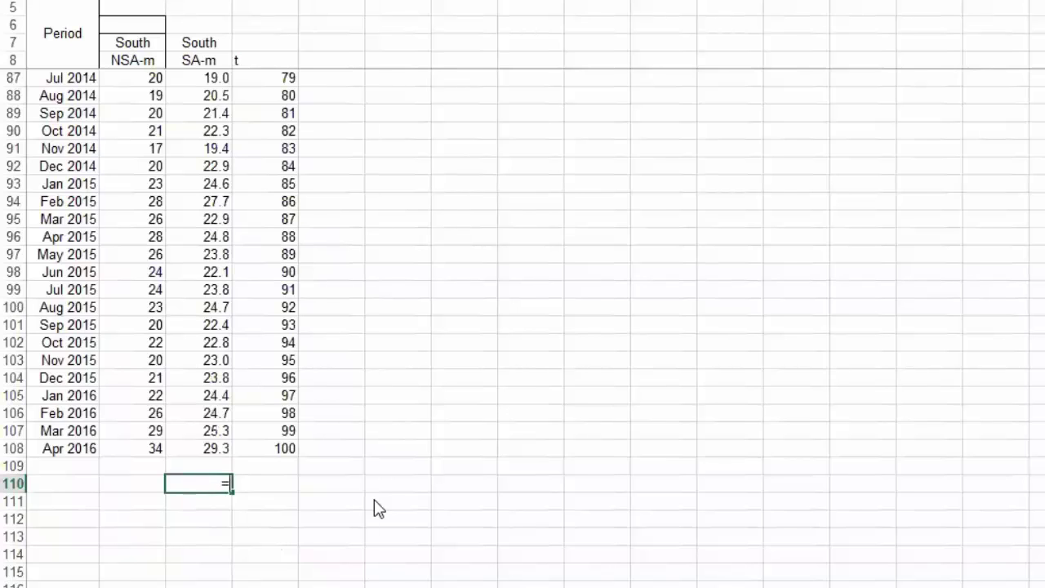
{"action": "type", "text": "correl("}
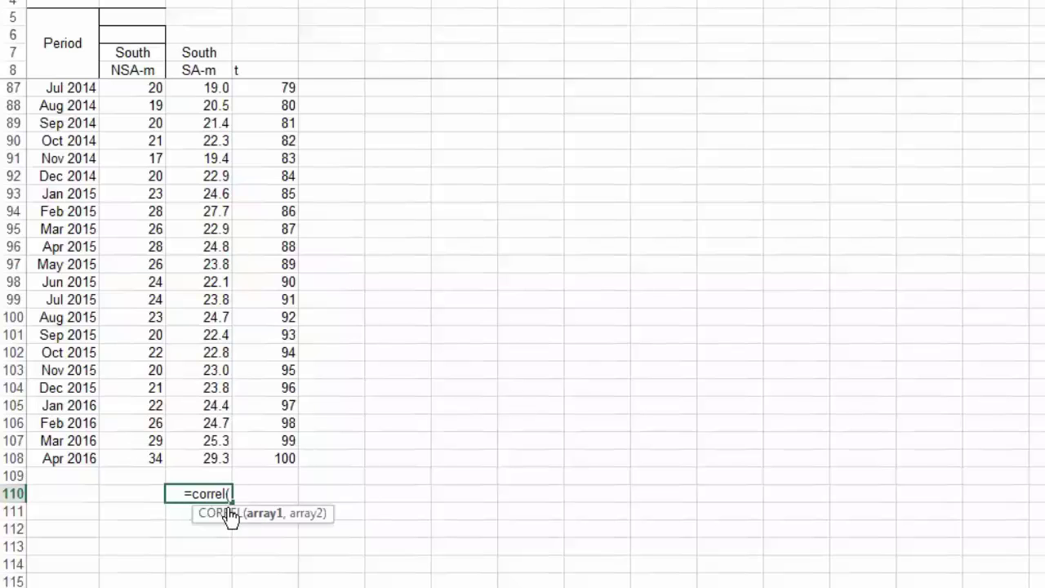
{"action": "scroll", "coordinate": [132, 272], "scroll_direction": "up", "scroll_amount": 8}
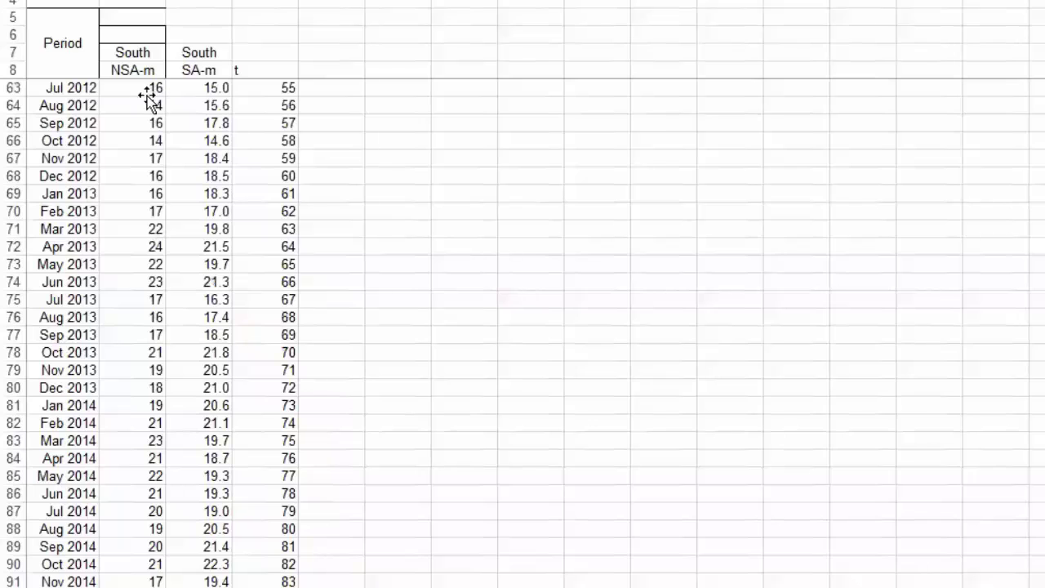
{"action": "key", "text": "ctrl+shift+Down"}
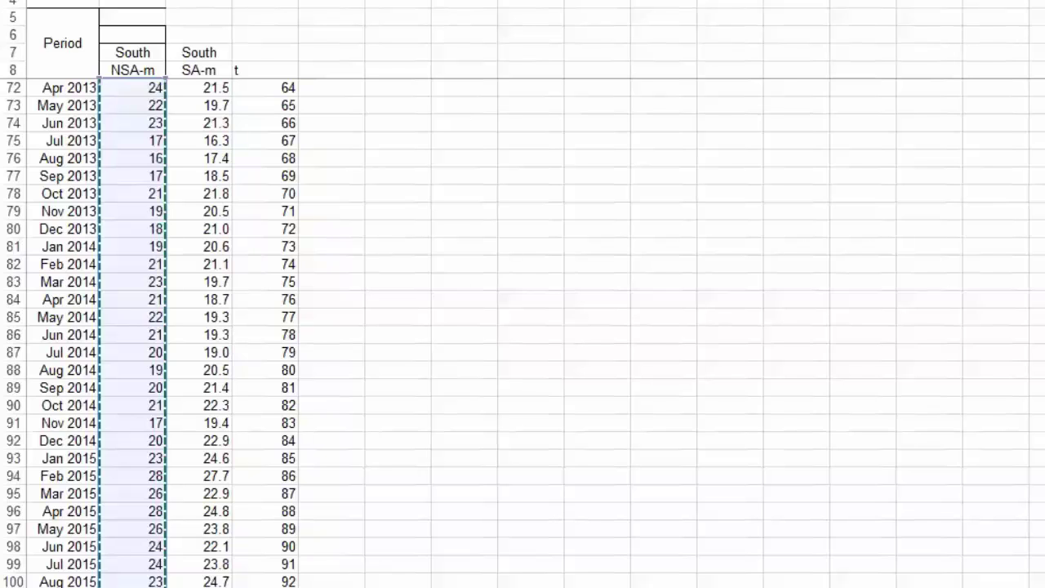
{"action": "scroll", "coordinate": [319, 482], "scroll_direction": "down", "scroll_amount": 4}
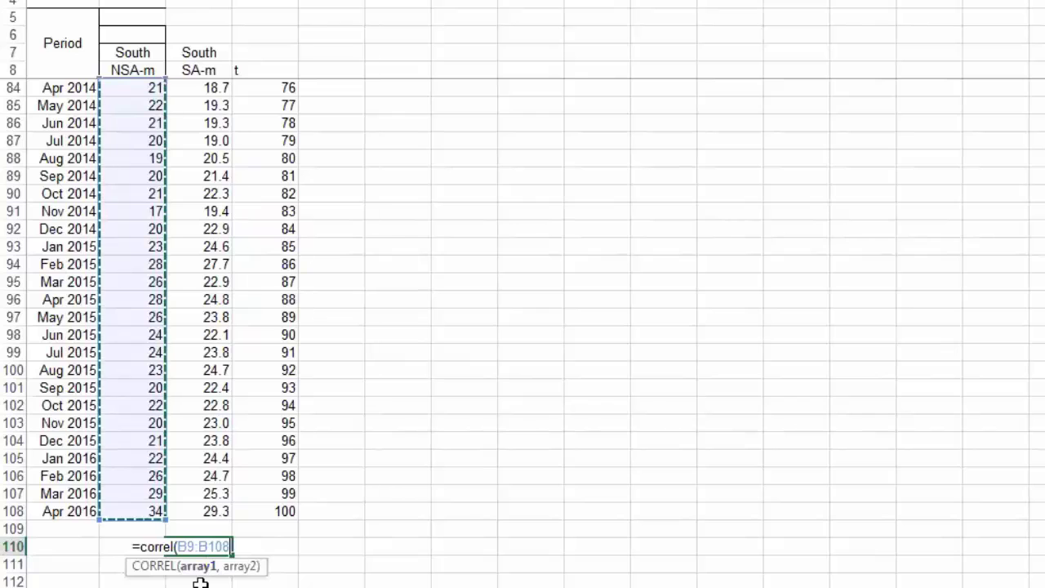
{"action": "type", "text": ","}
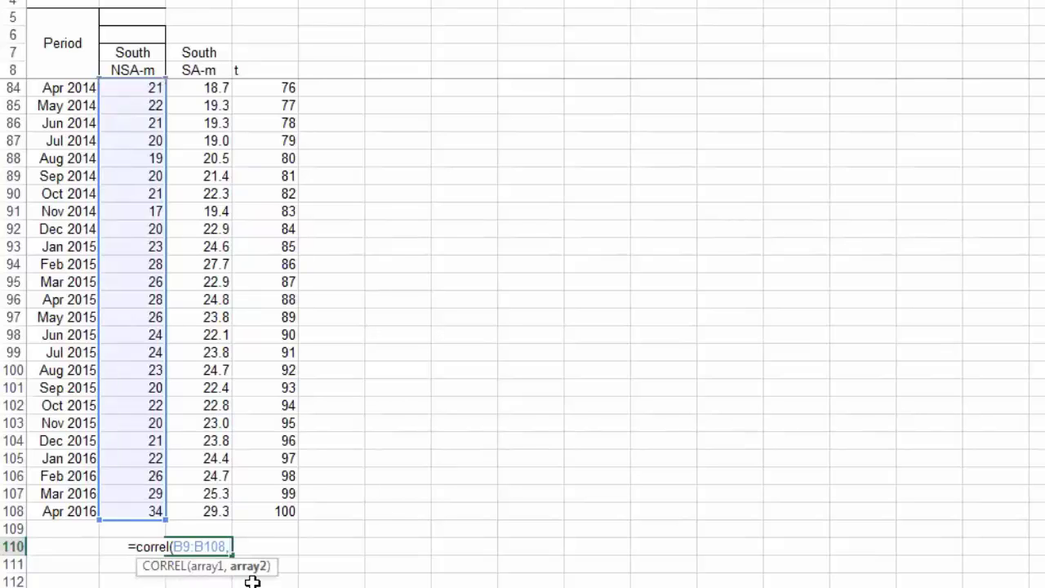
{"action": "scroll", "coordinate": [253, 581], "scroll_direction": "up", "scroll_amount": 20}
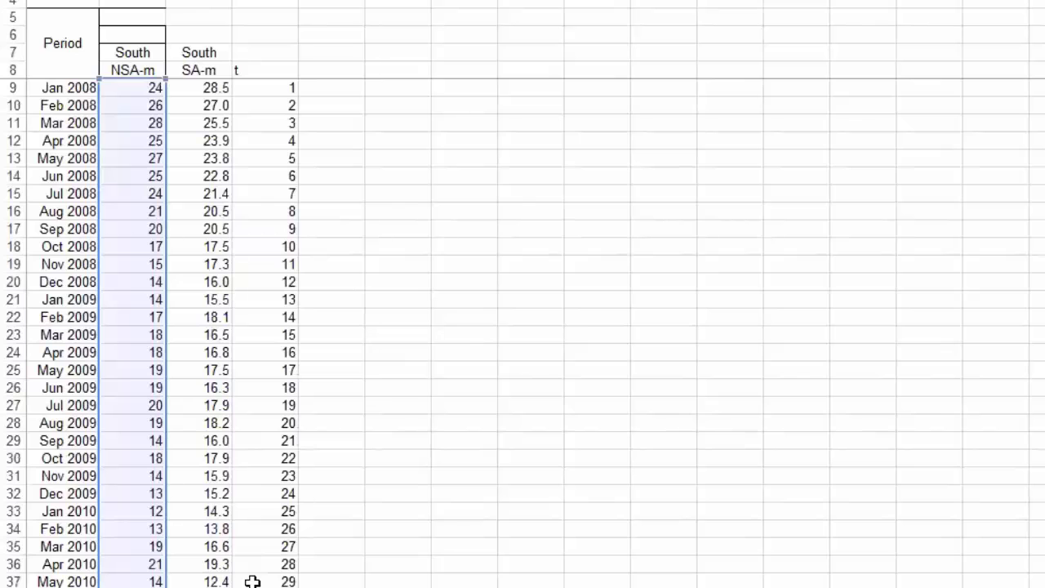
- Finish the formula as =correl(B9:B108,C9:C108) and enter it
{"action": "left_click", "coordinate": [186, 88]}
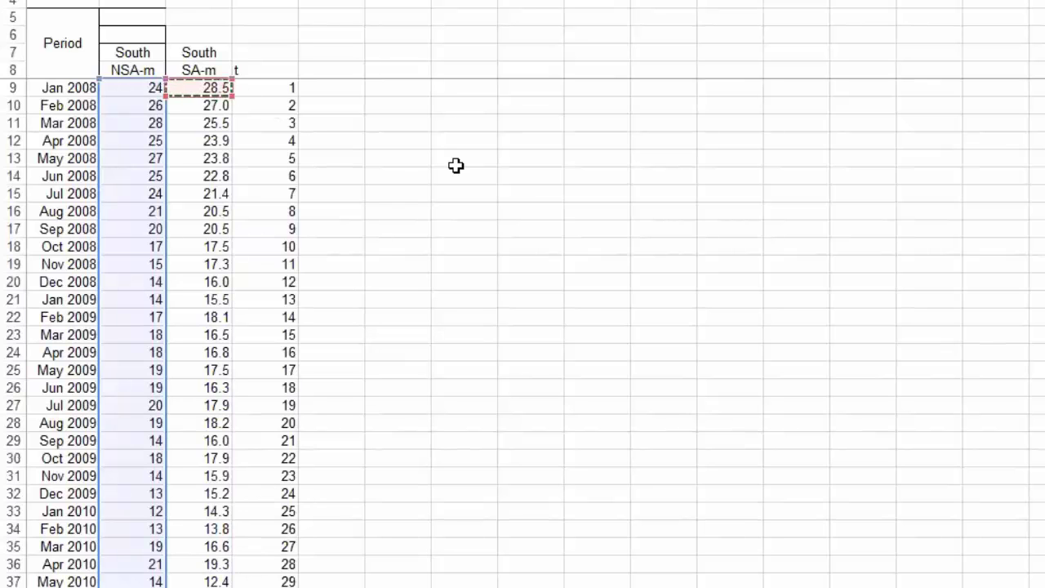
{"action": "key", "text": "ctrl+shift+Down"}
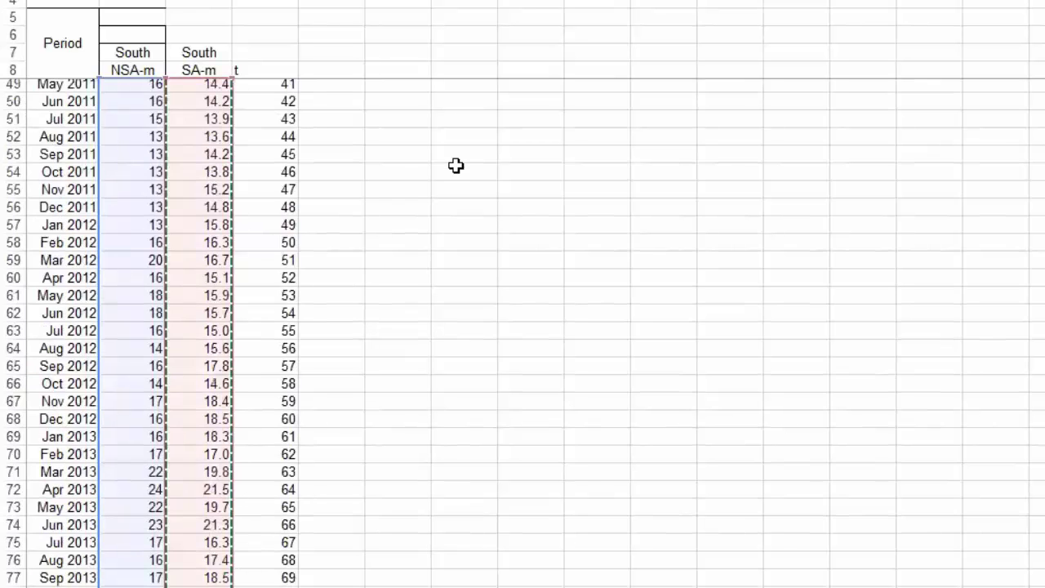
{"action": "scroll", "coordinate": [466, 542], "scroll_direction": "down", "scroll_amount": 5}
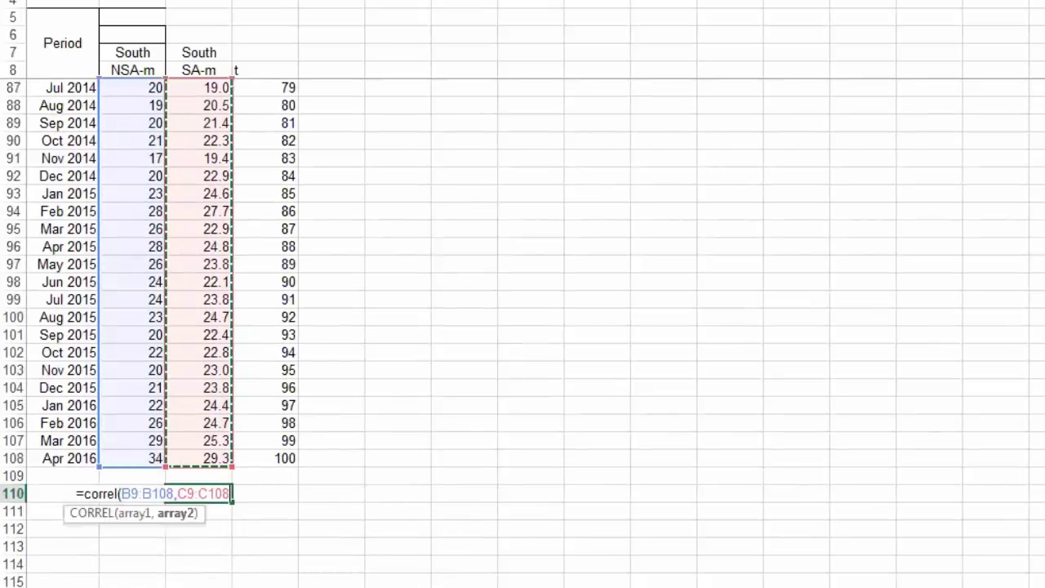
{"action": "type", "text": ")"}
{"action": "key", "text": "Return"}
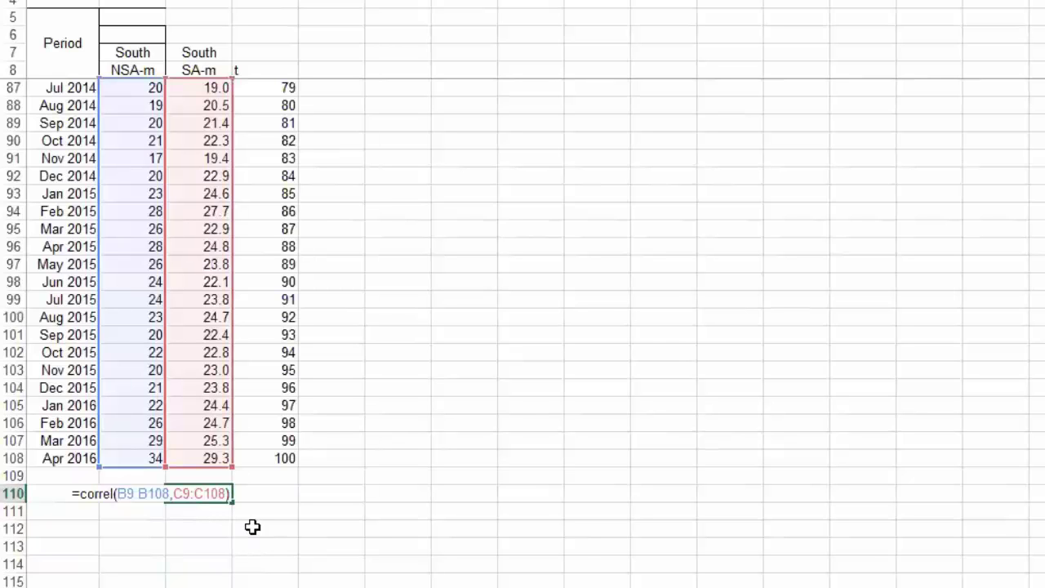
{"action": "key", "text": "Return"}
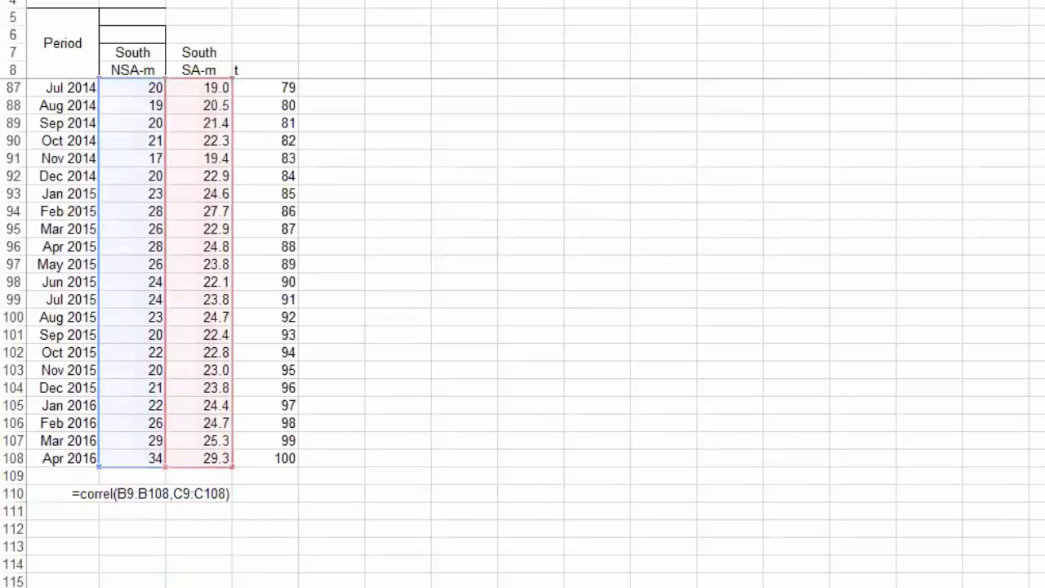
{"action": "key", "text": "F2"}
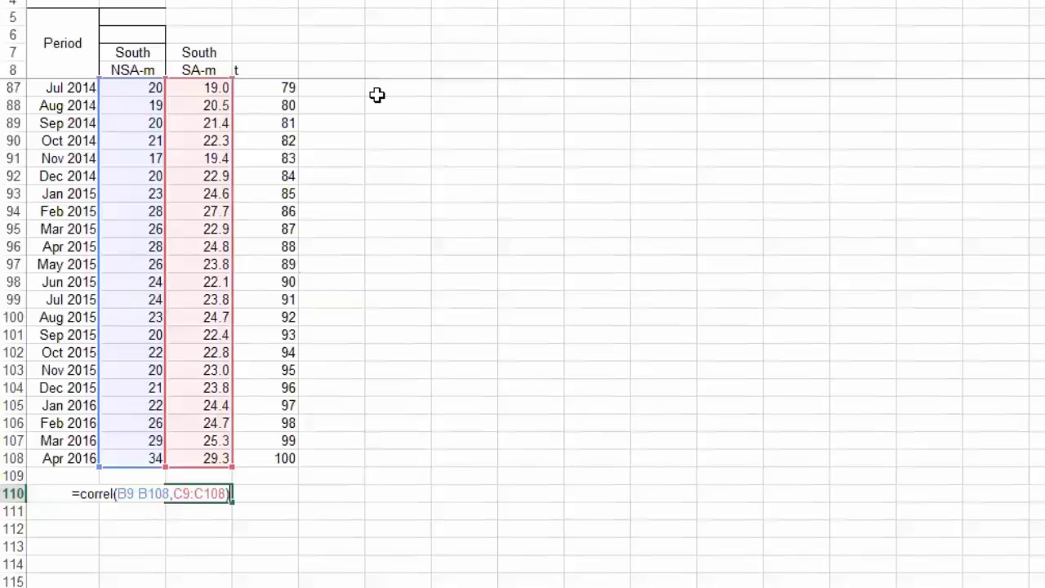
{"action": "key", "text": "ctrl+Return"}
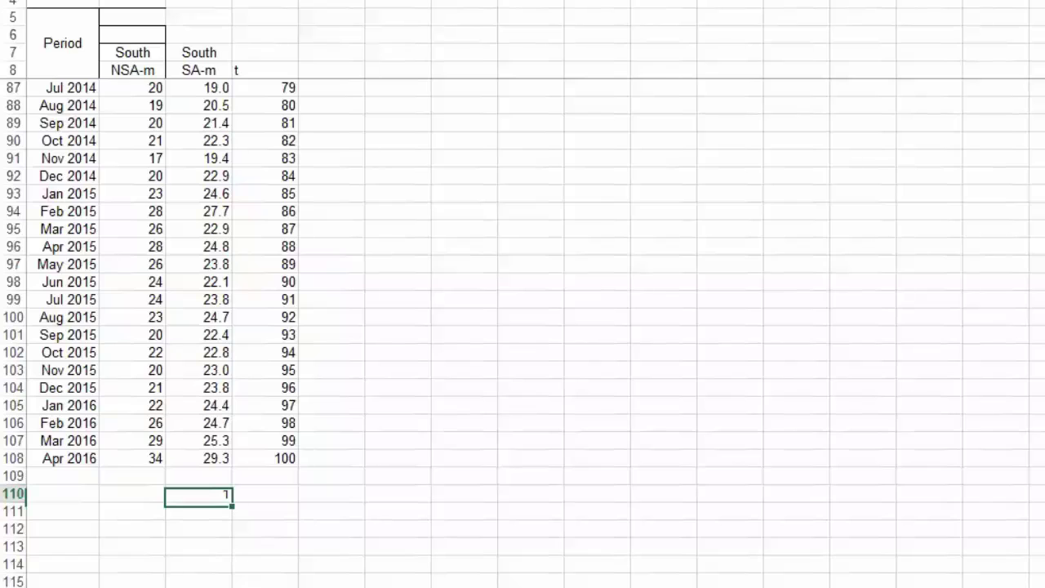
- Leave C110 showing the 0.90536 correlation and scroll back to the top of the sheet
{"action": "left_click", "coordinate": [196, 523]}
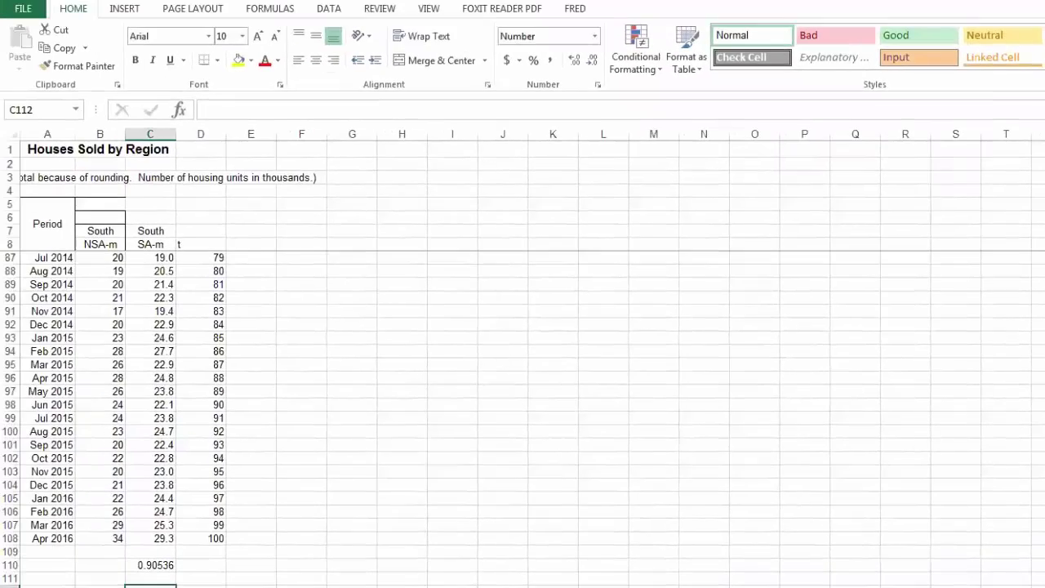
{"action": "left_click", "coordinate": [245, 565]}
{"action": "scroll", "coordinate": [395, 486], "scroll_direction": "up", "scroll_amount": 20}
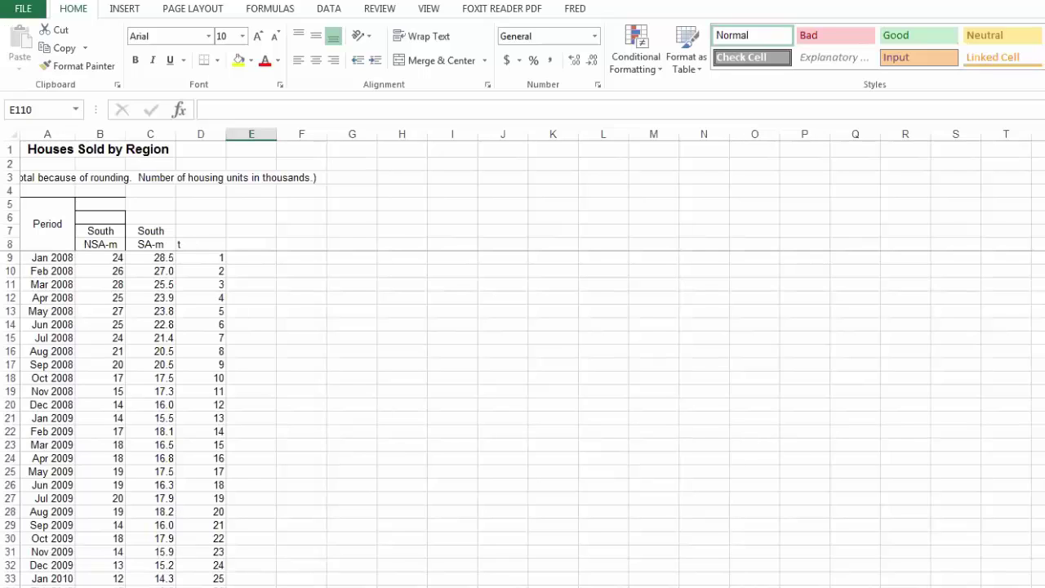
- Paste the headers month, NSA-m and SA-m into row 8 and select the data below them
{"action": "key", "text": "ctrl+v"}
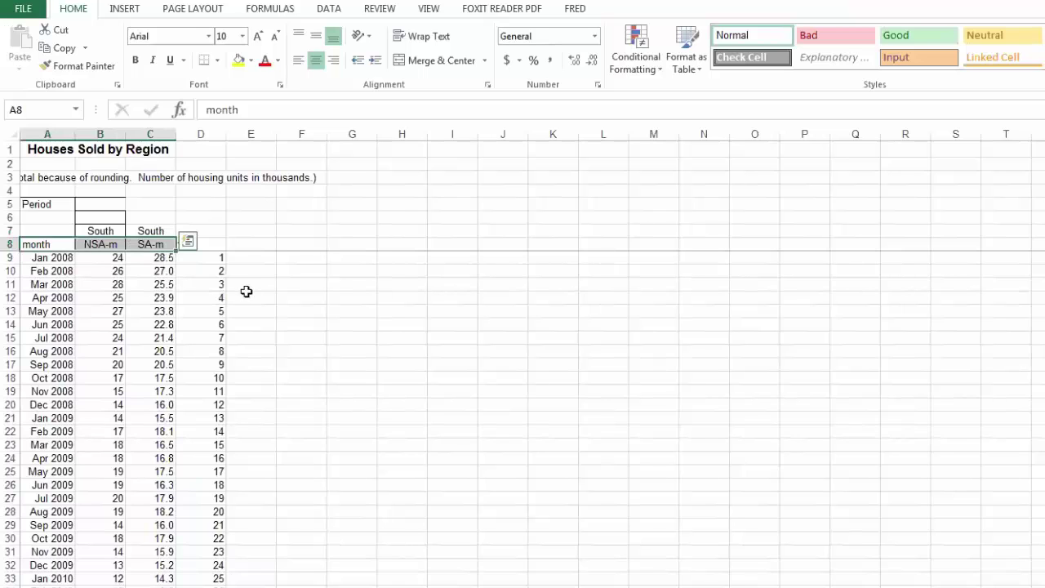
{"action": "key", "text": "ctrl+shift+Down"}
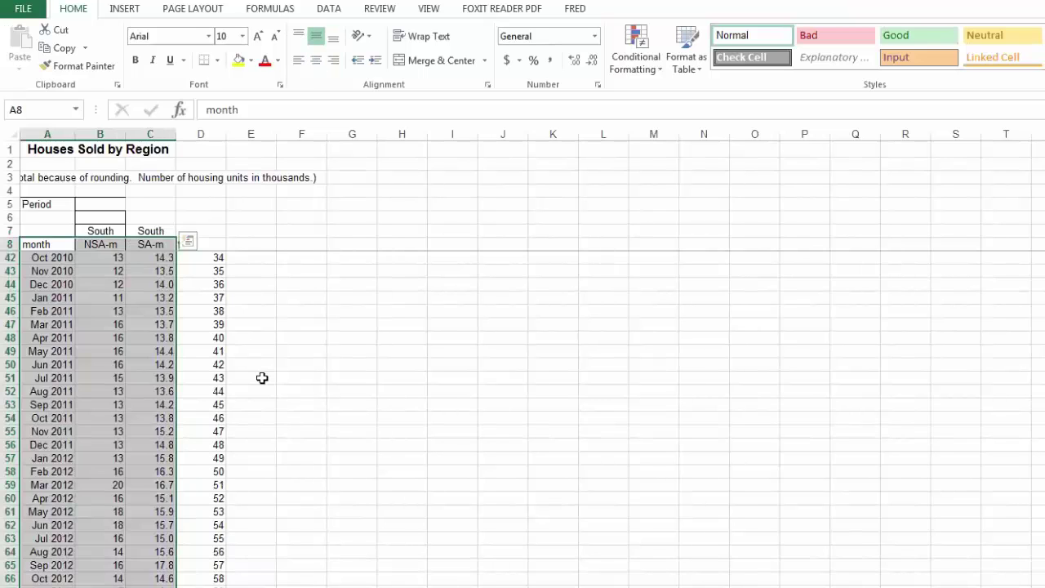
{"action": "scroll", "coordinate": [50, 258], "scroll_direction": "up", "scroll_amount": 11}
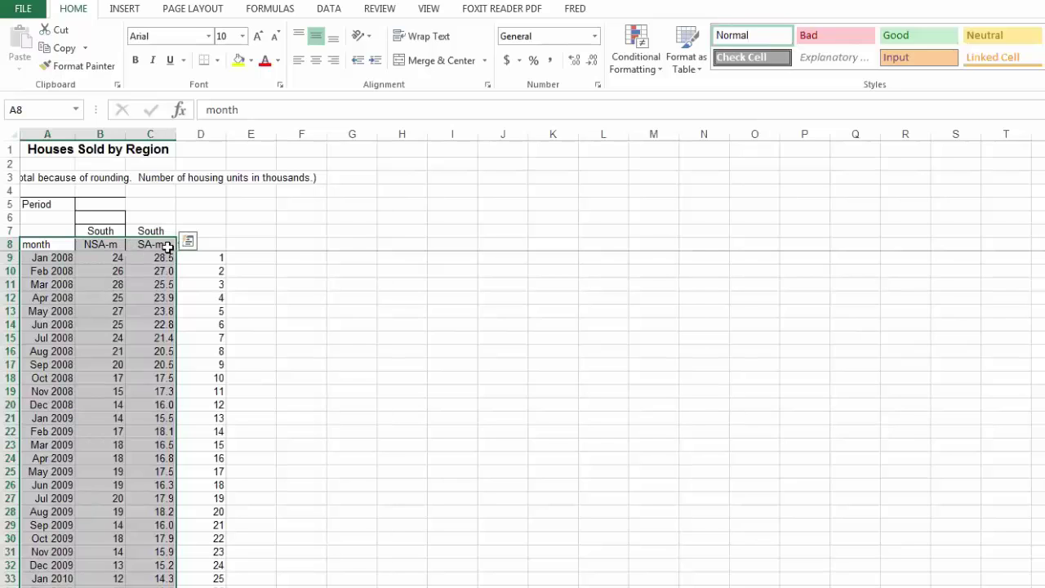
- Browse the INSERT tab's scatter chart types without choosing one
{"action": "left_click", "coordinate": [124, 11]}
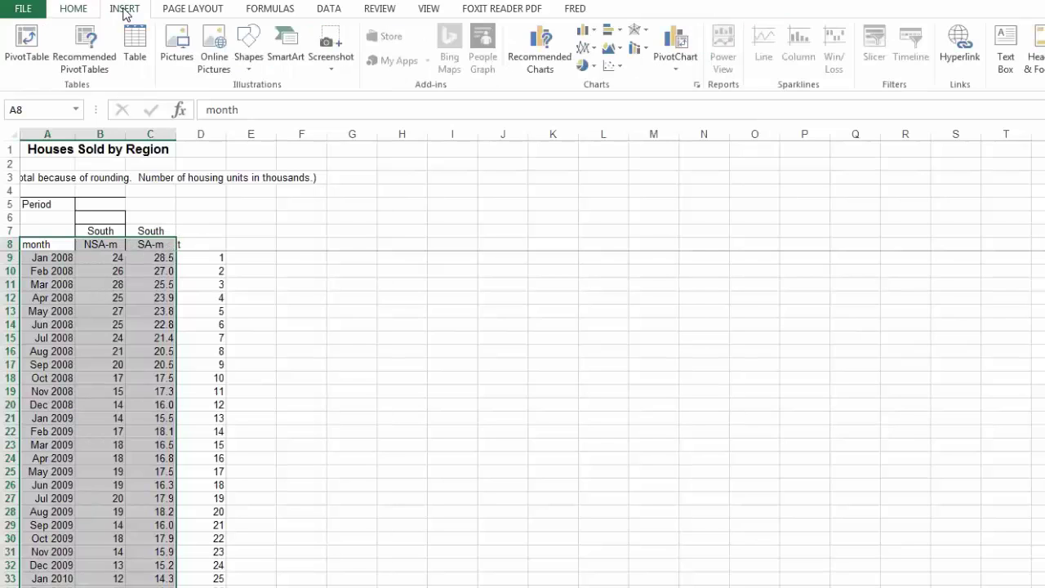
{"action": "left_click", "coordinate": [618, 68]}
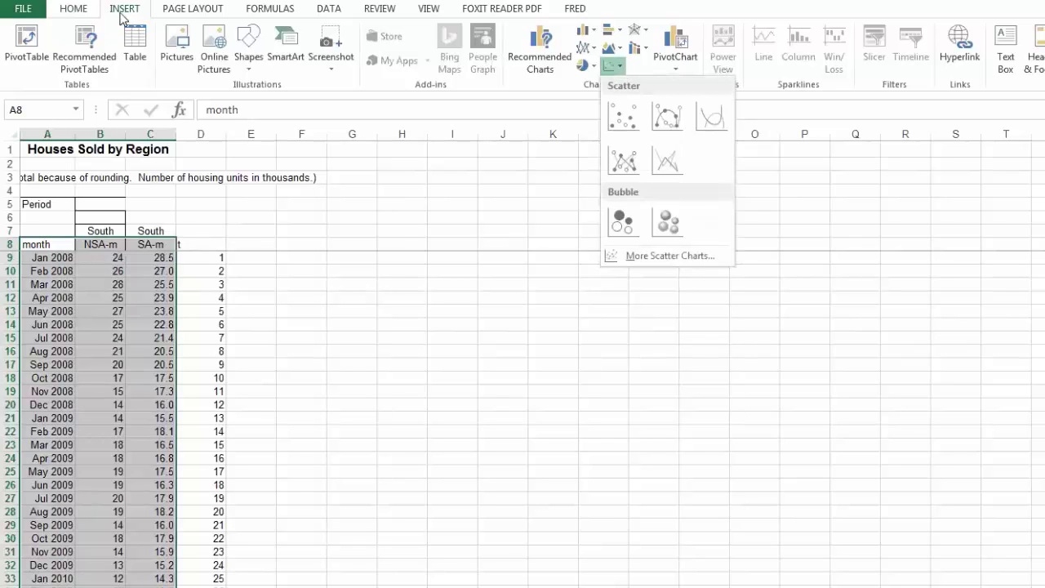
{"action": "left_click", "coordinate": [656, 6]}
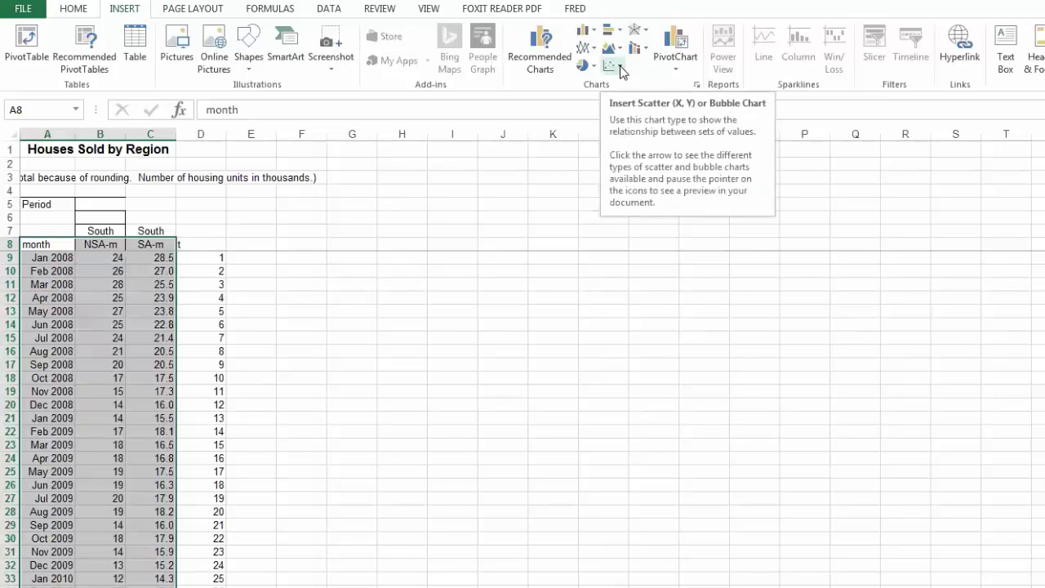
- Pick Scatter with Straight Lines from the Scatter (X, Y) chart list
{"action": "left_click", "coordinate": [620, 67]}
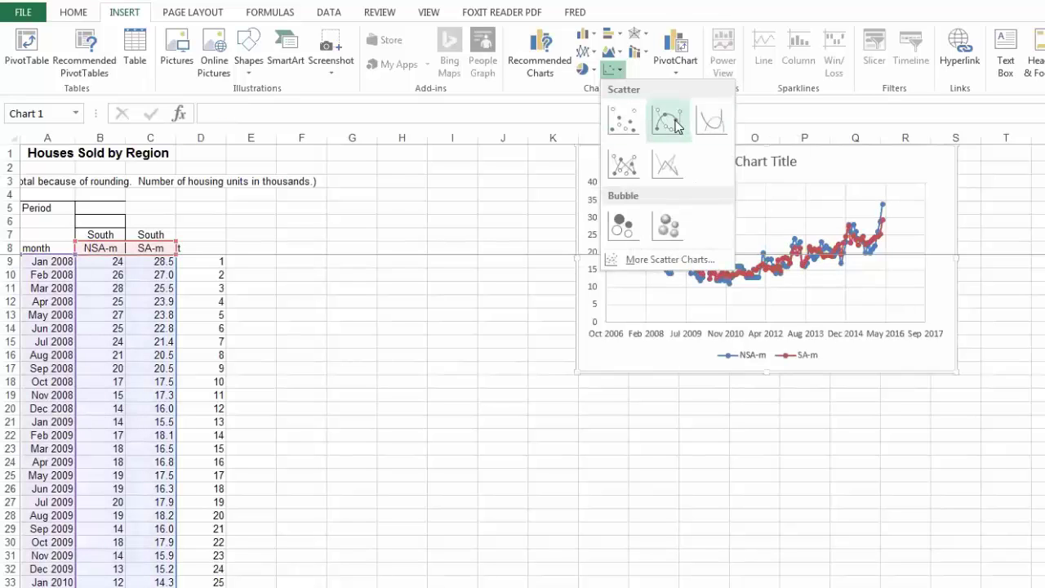
- Insert the straight-line scatter chart and place it beside the data
{"action": "left_click", "coordinate": [674, 168]}
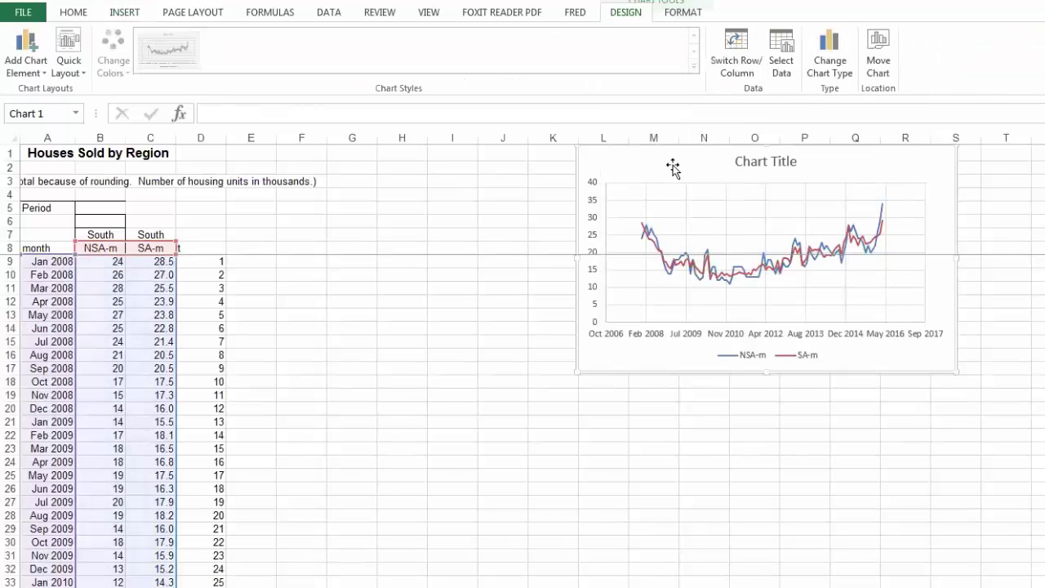
{"action": "left_click_drag", "start_coordinate": [675, 170], "coordinate": [482, 257]}
{"action": "left_click_drag", "start_coordinate": [681, 478], "coordinate": [712, 420]}
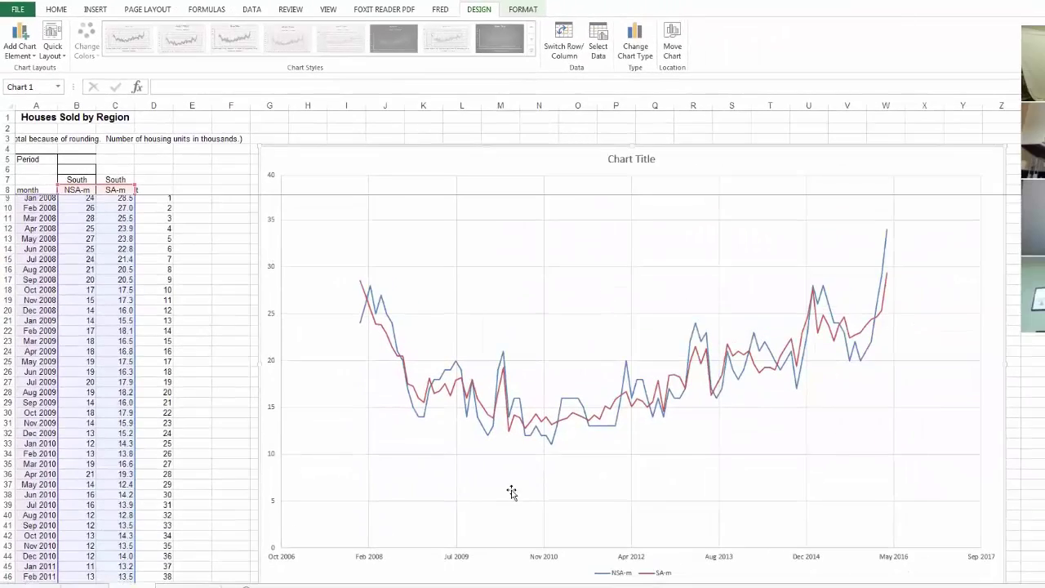
{"action": "left_click", "coordinate": [198, 181]}
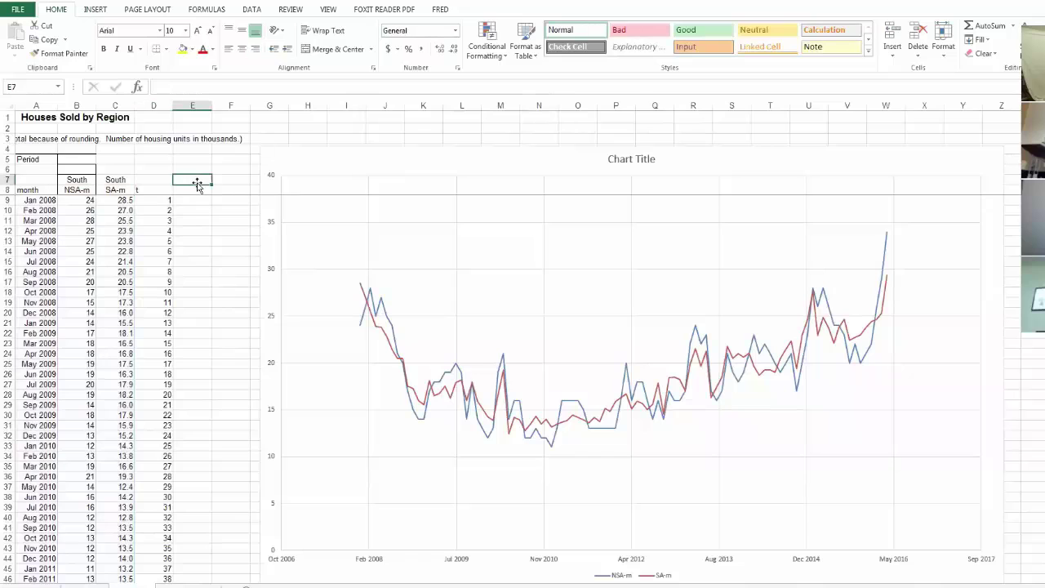
- Select the month, NSA-m and SA-m data from row 8 down to the last row
{"action": "left_click_drag", "start_coordinate": [44, 189], "coordinate": [111, 190]}
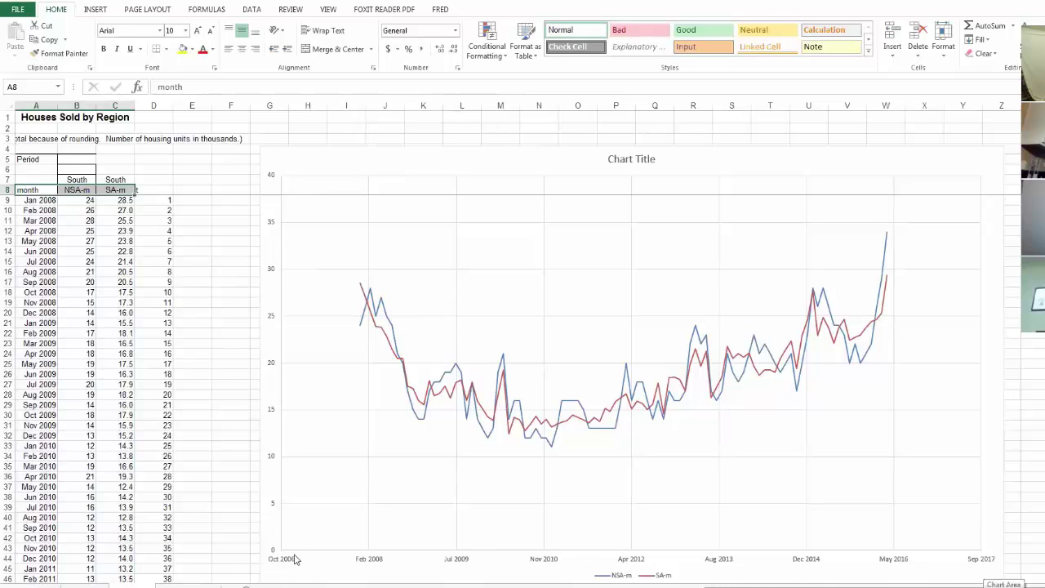
{"action": "left_click", "coordinate": [37, 200]}
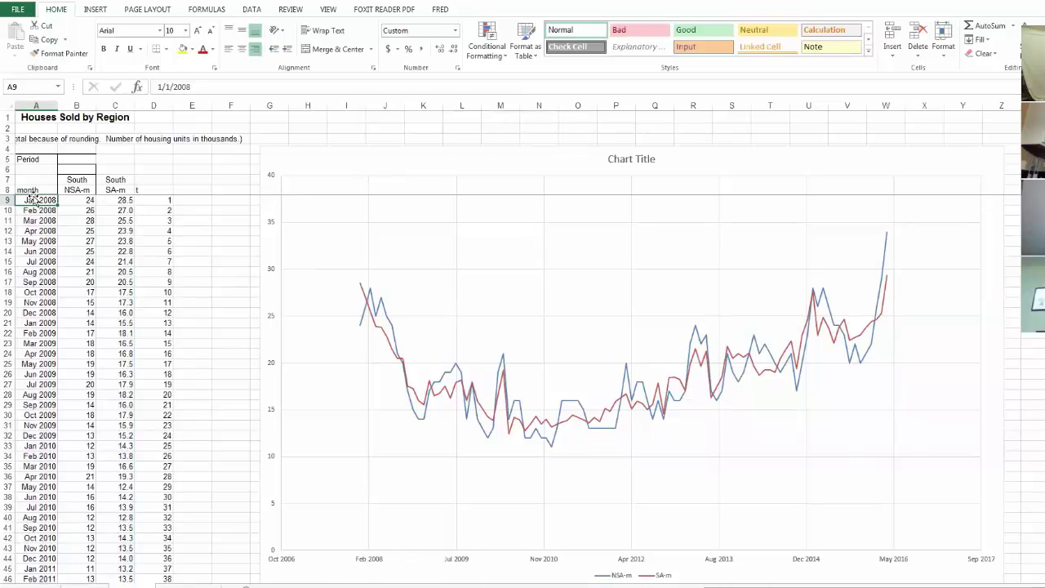
{"action": "left_click_drag", "start_coordinate": [35, 190], "coordinate": [122, 190]}
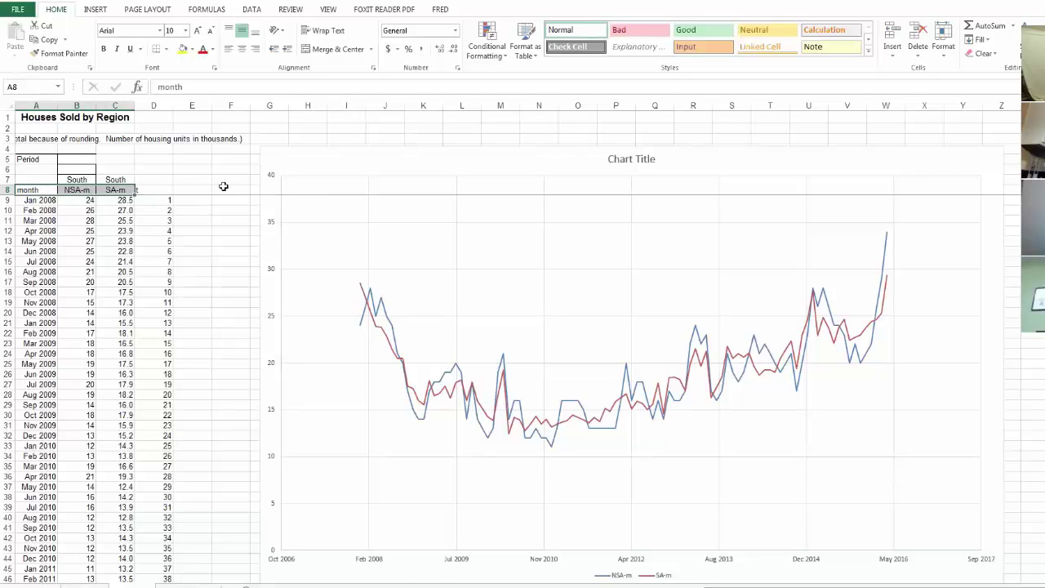
{"action": "key", "text": "ctrl+shift+Down"}
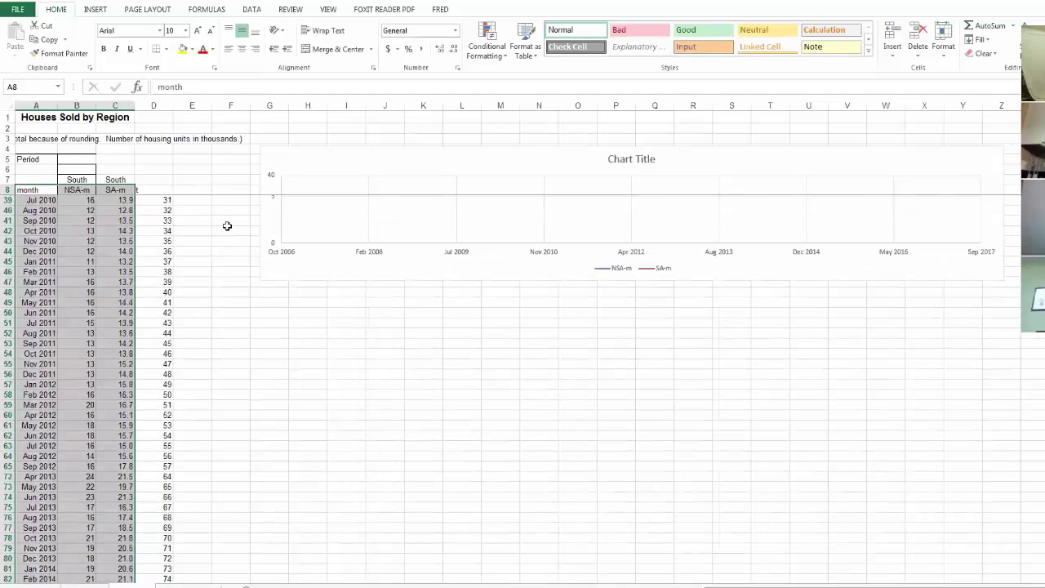
- Insert a Scatter with Straight Lines and Markers chart, moved left and enlarged
{"action": "left_click", "coordinate": [96, 9]}
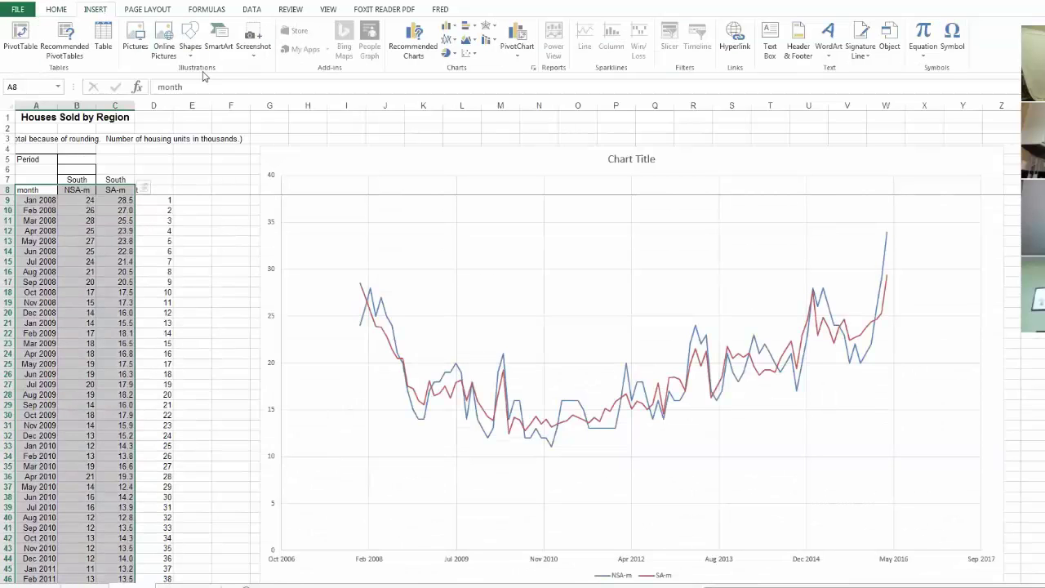
{"action": "left_click", "coordinate": [479, 54]}
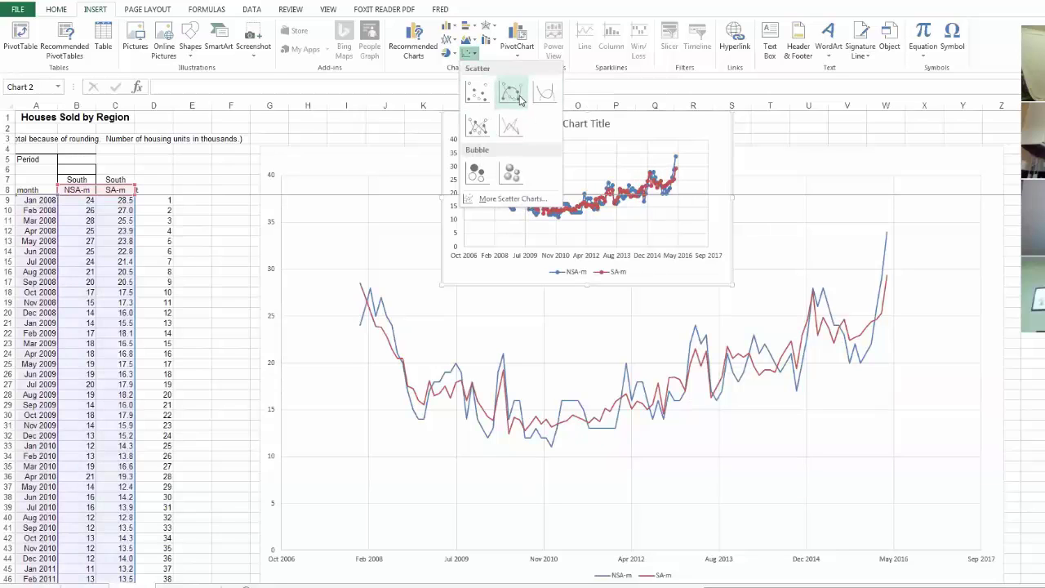
{"action": "left_click", "coordinate": [482, 127]}
{"action": "left_click_drag", "start_coordinate": [678, 141], "coordinate": [537, 147]}
{"action": "left_click_drag", "start_coordinate": [587, 291], "coordinate": [1004, 575]}
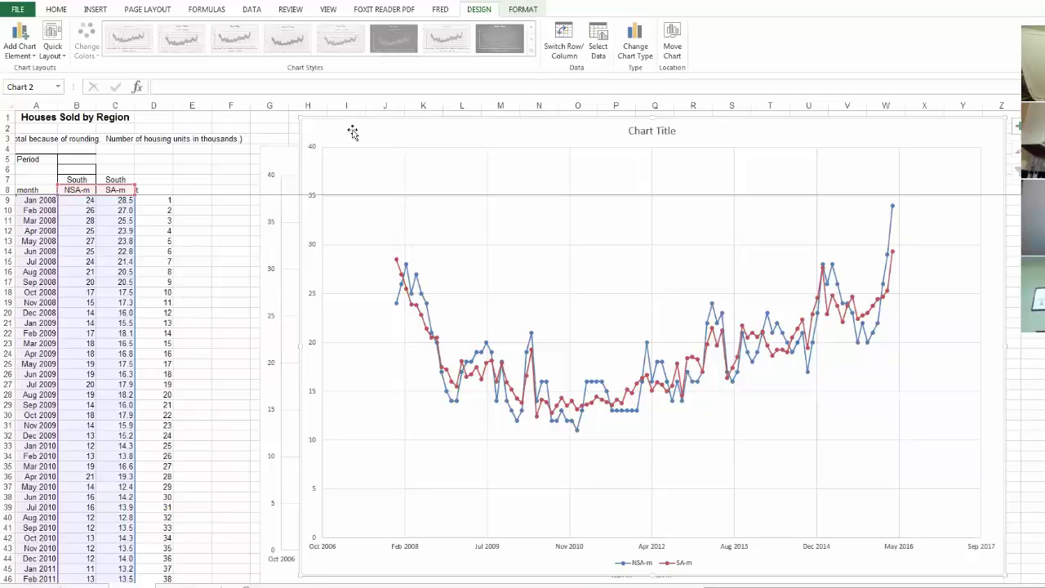
- Delete the marker chart, keeping the original line chart, and return to the Word assignment
{"action": "key", "text": "Delete"}
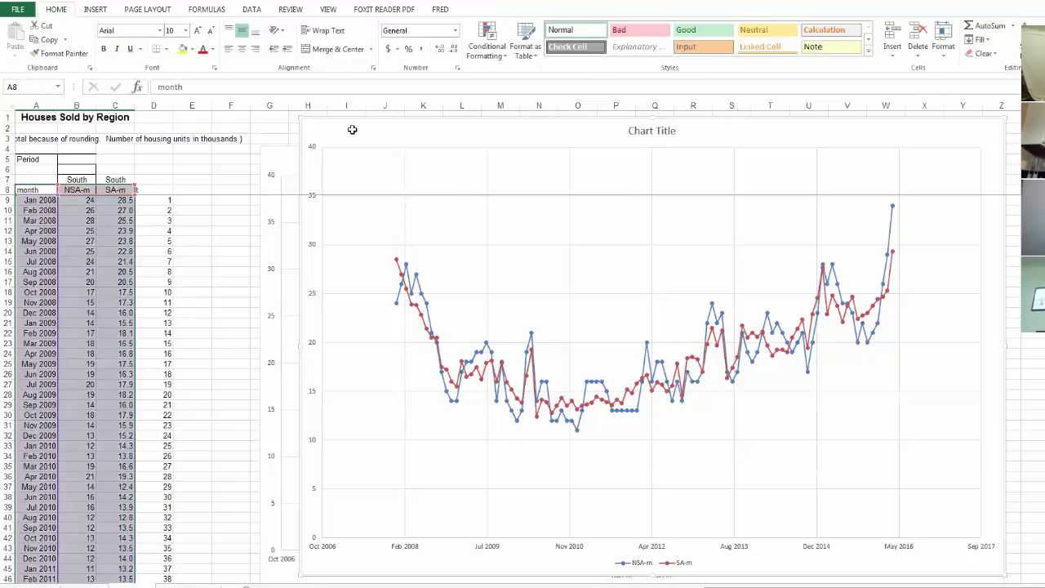
{"action": "left_click", "coordinate": [351, 206]}
{"action": "key", "text": "alt+Tab"}
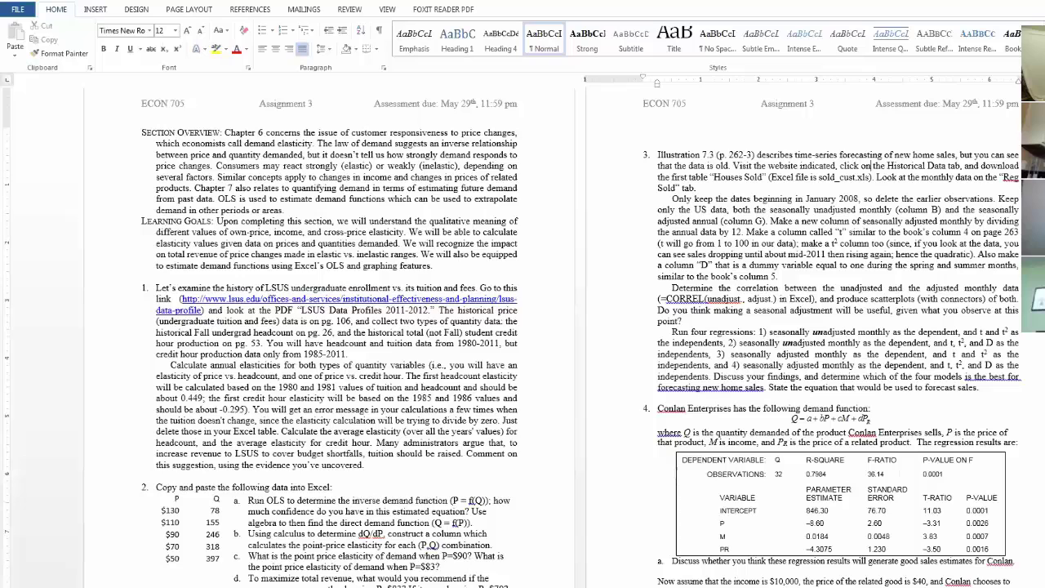
- Switch from Word back to the Excel workbook showing the scatter chart
{"action": "key", "text": "alt+Tab"}
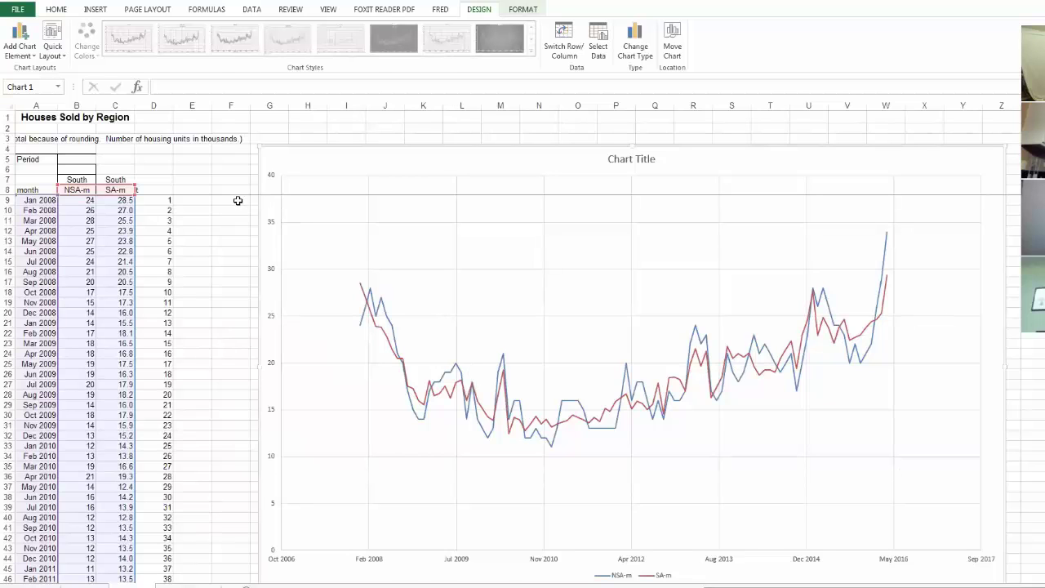
{"action": "key", "text": "Escape"}
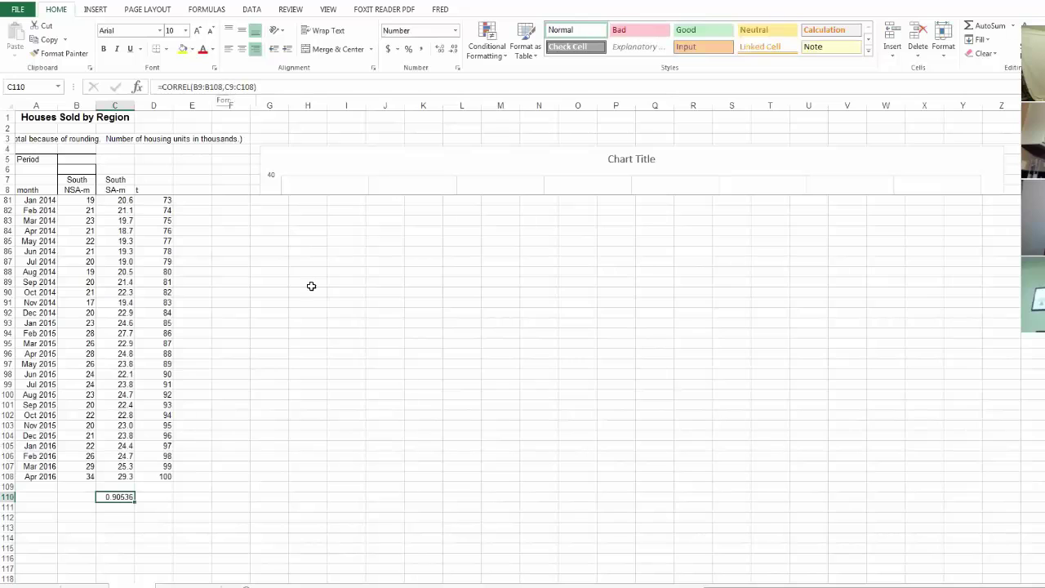
{"action": "scroll", "coordinate": [299, 389], "scroll_direction": "up", "scroll_amount": 10}
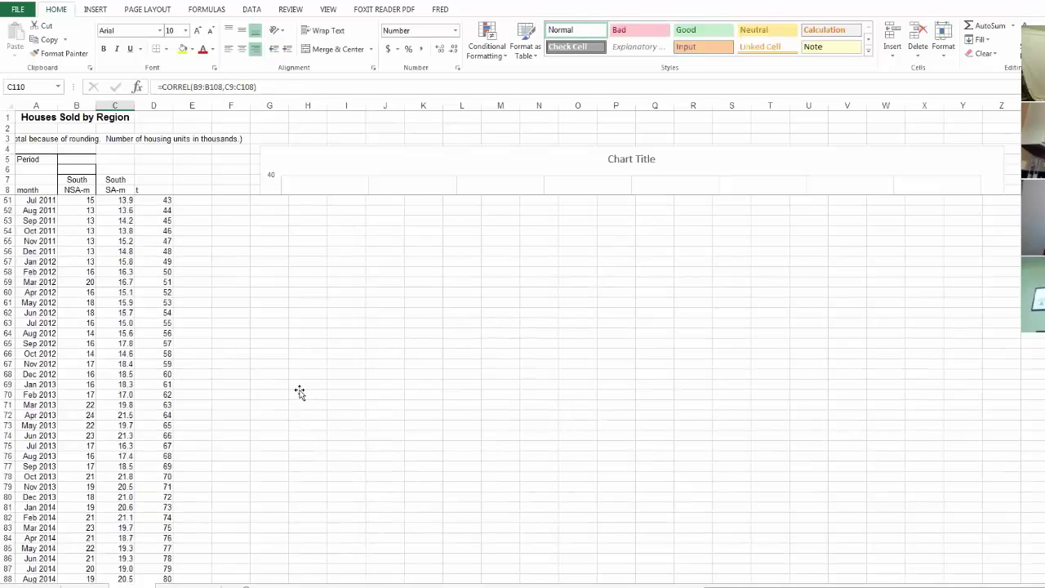
{"action": "scroll", "coordinate": [299, 390], "scroll_direction": "up", "scroll_amount": 14}
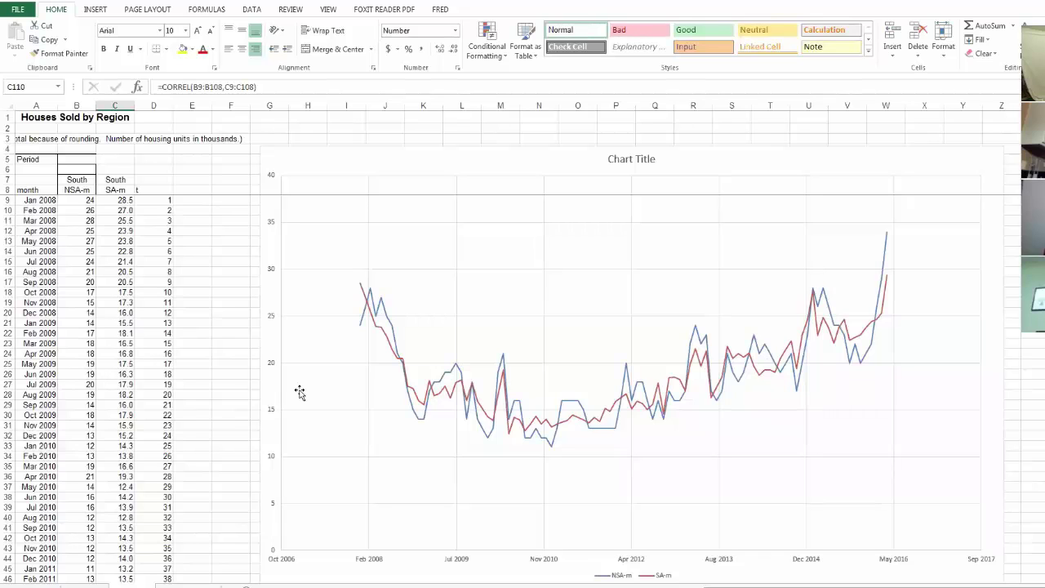
{"action": "left_click", "coordinate": [298, 392]}
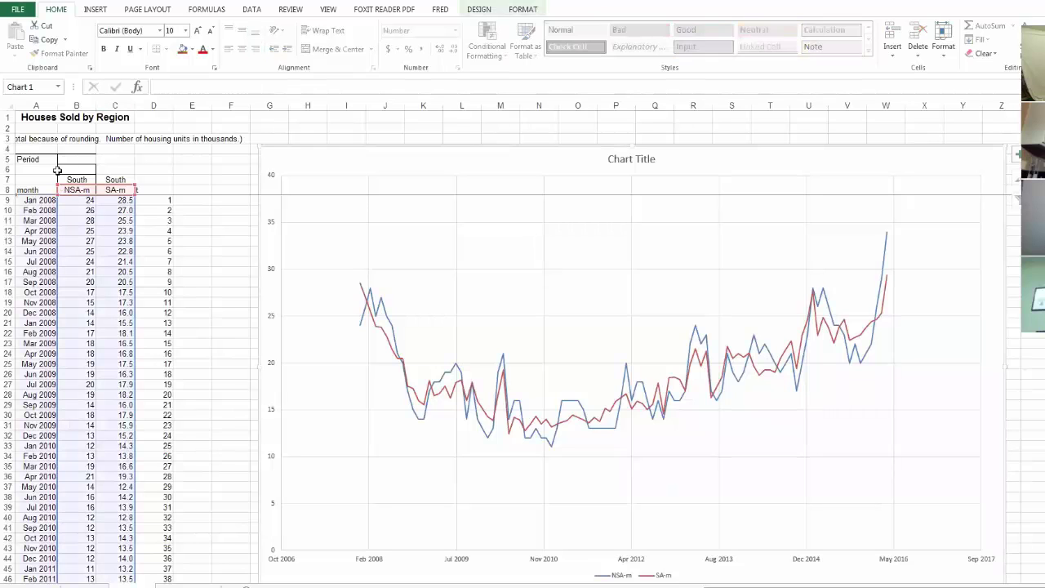
{"action": "left_click_drag", "start_coordinate": [38, 189], "coordinate": [120, 188]}
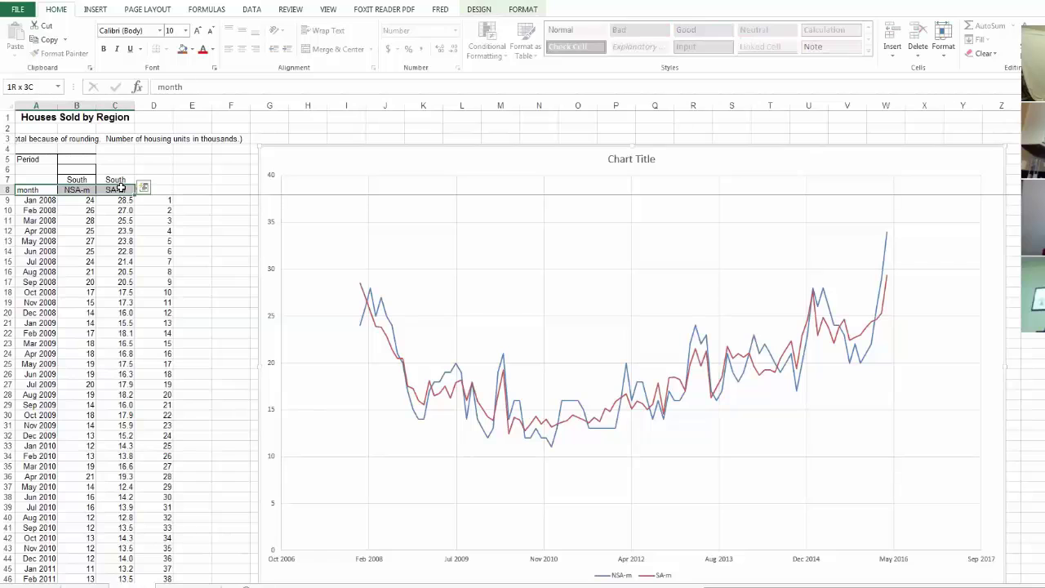
{"action": "left_click", "coordinate": [261, 239]}
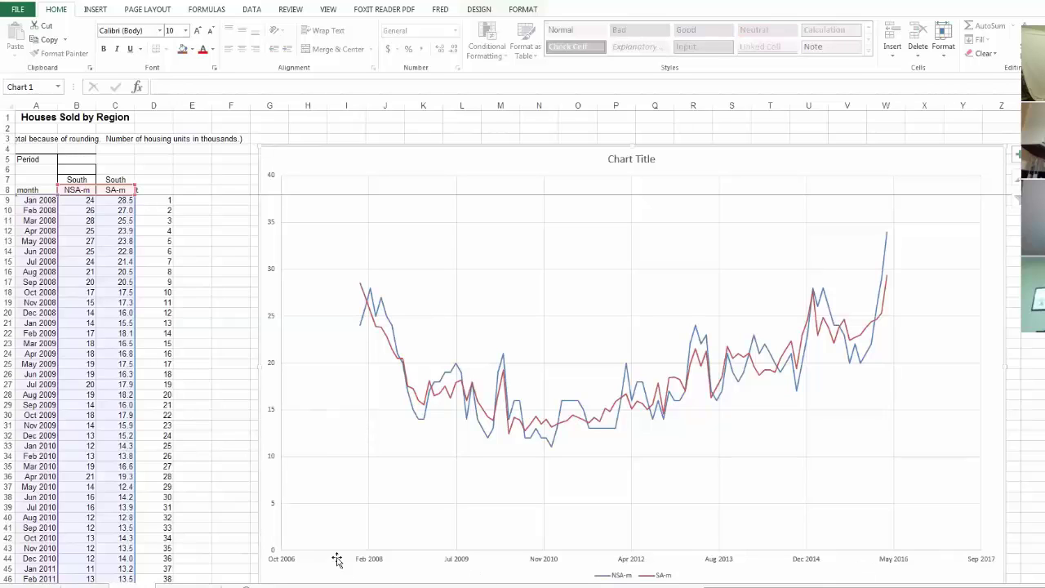
{"action": "left_click", "coordinate": [359, 324]}
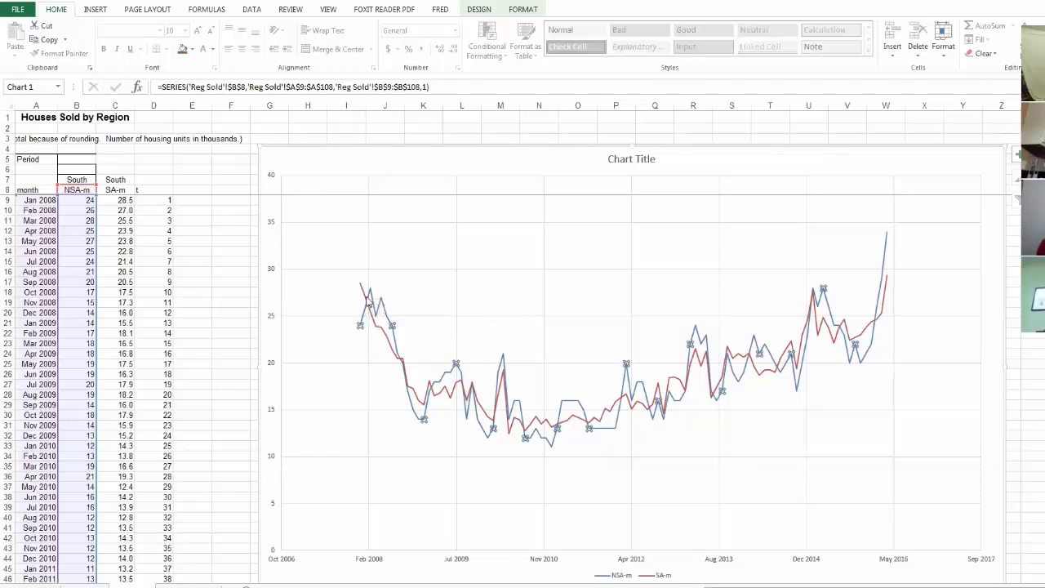
{"action": "mouse_move", "coordinate": [369, 291]}
{"action": "mouse_move", "coordinate": [382, 302]}
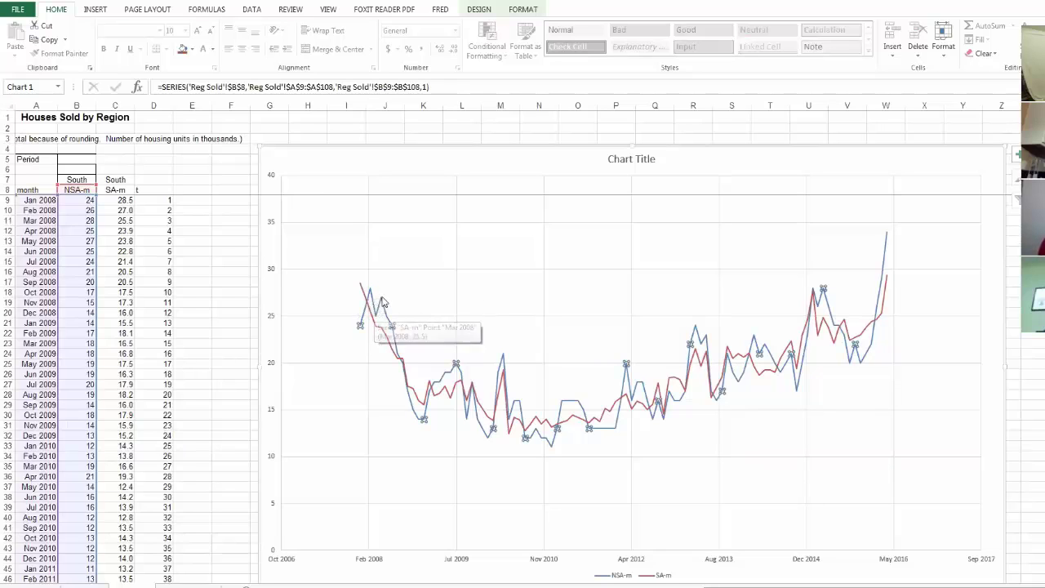
{"action": "left_click_drag", "start_coordinate": [36, 190], "coordinate": [135, 581]}
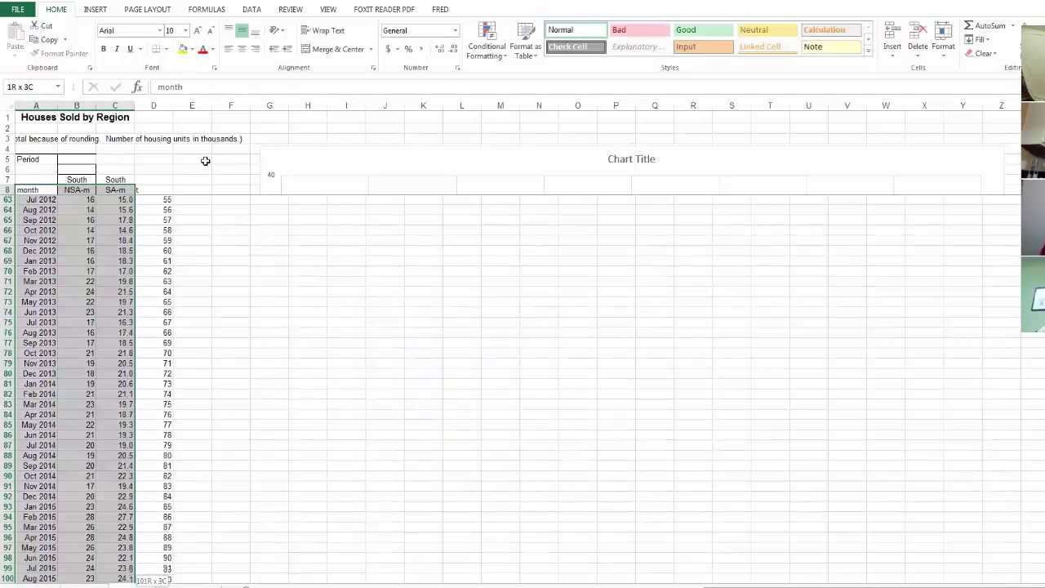
{"action": "left_click", "coordinate": [92, 10]}
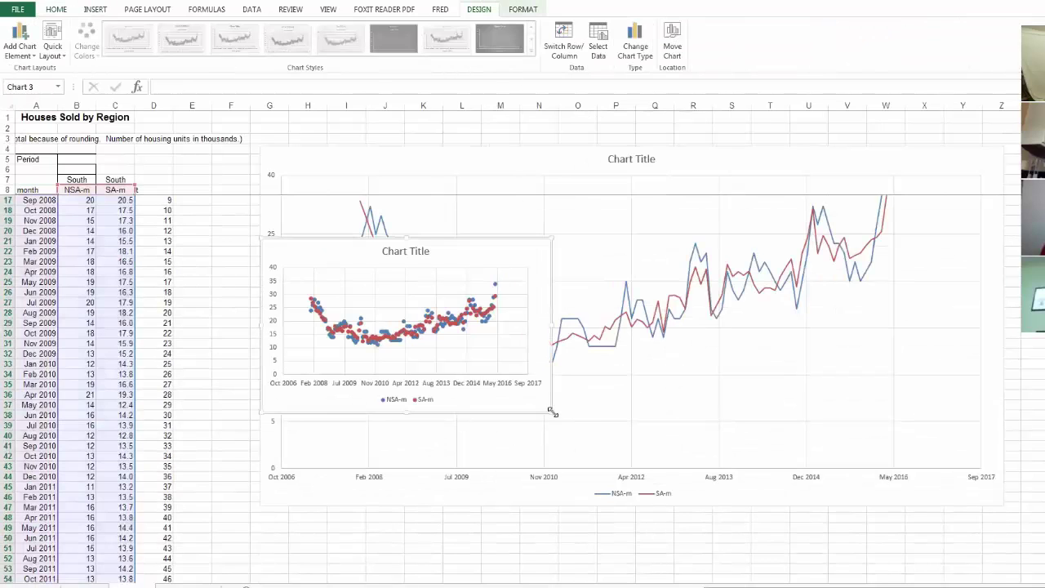
{"action": "left_click_drag", "start_coordinate": [930, 574], "coordinate": [931, 574]}
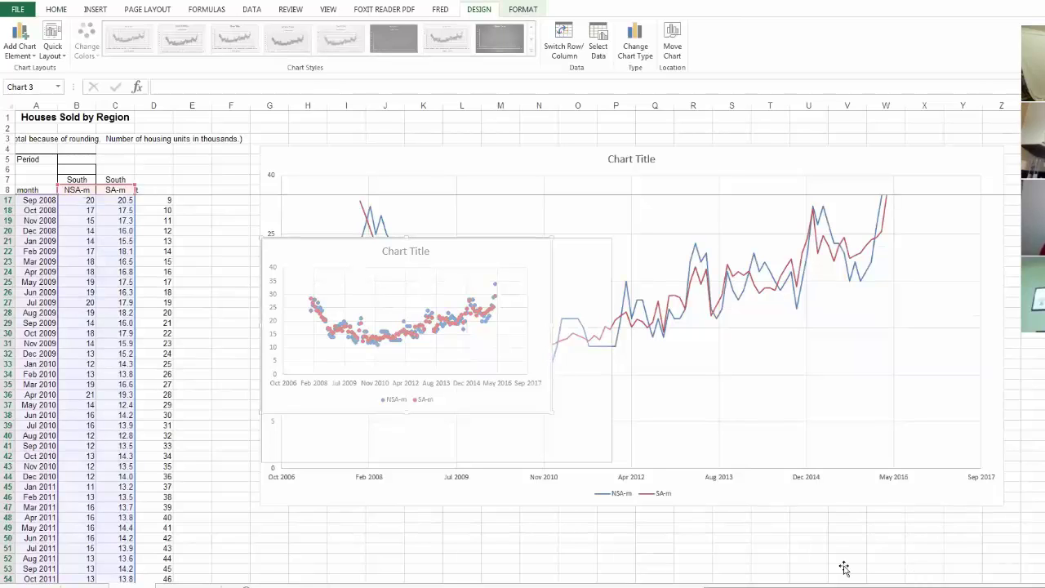
{"action": "scroll", "coordinate": [34, 437], "scroll_direction": "down", "scroll_amount": 2}
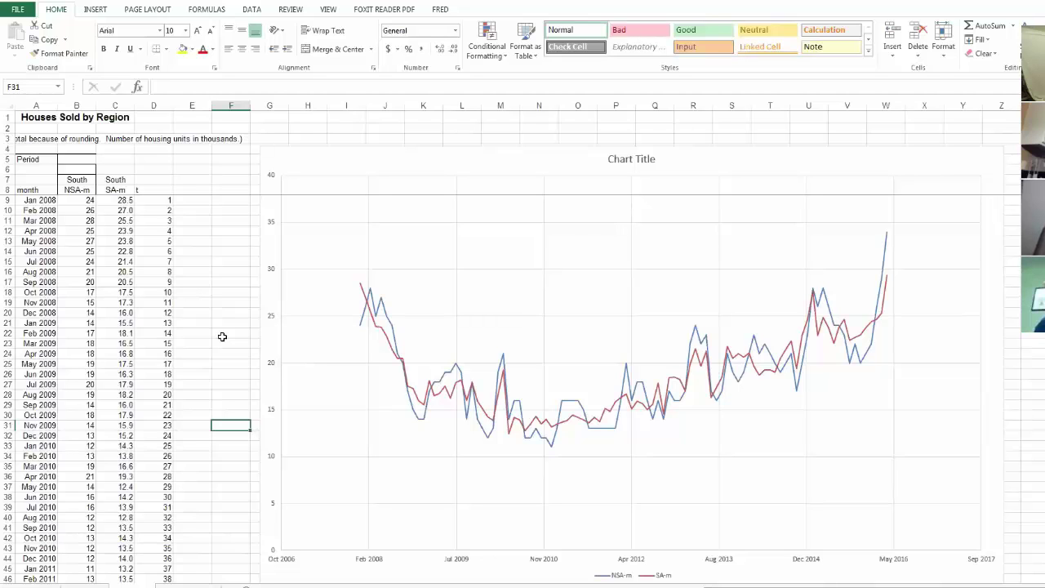
{"action": "key", "text": "alt+Tab"}
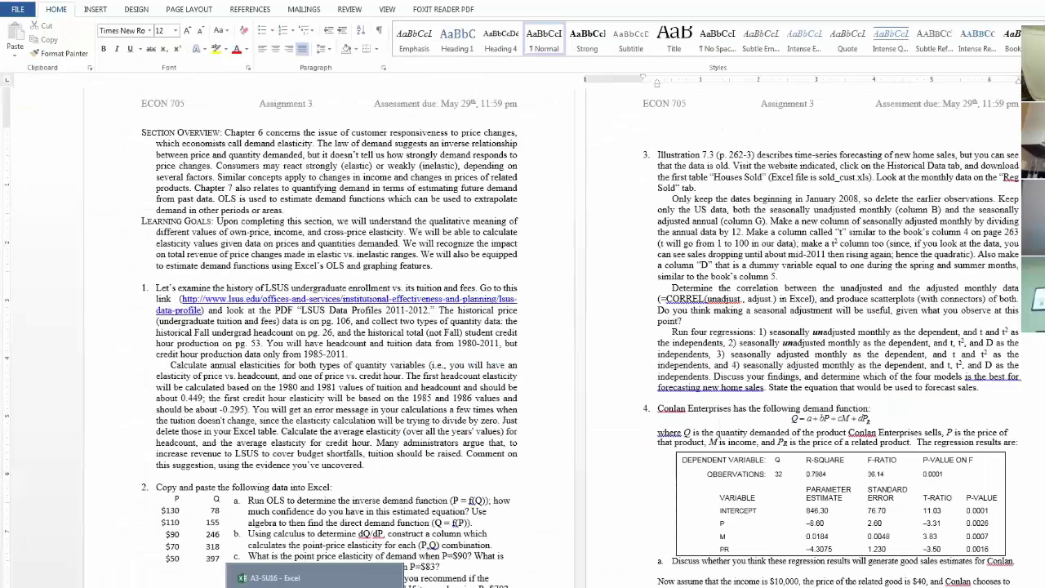
{"action": "left_click", "coordinate": [315, 580]}
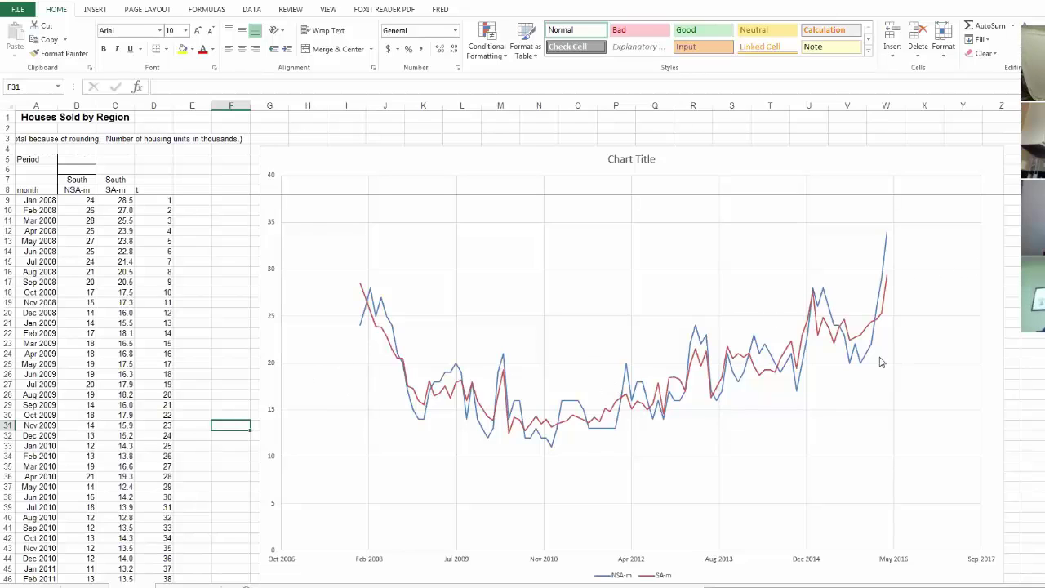
- Add a trendline to the NSA-m series and set it to Polynomial in Format Trendline
{"action": "left_click", "coordinate": [624, 395]}
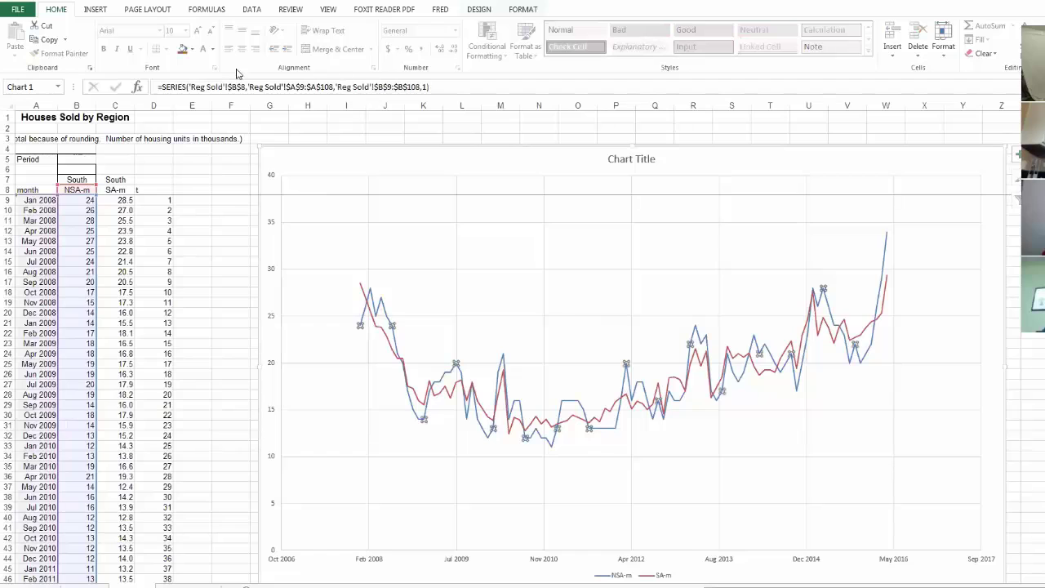
{"action": "left_click", "coordinate": [480, 10]}
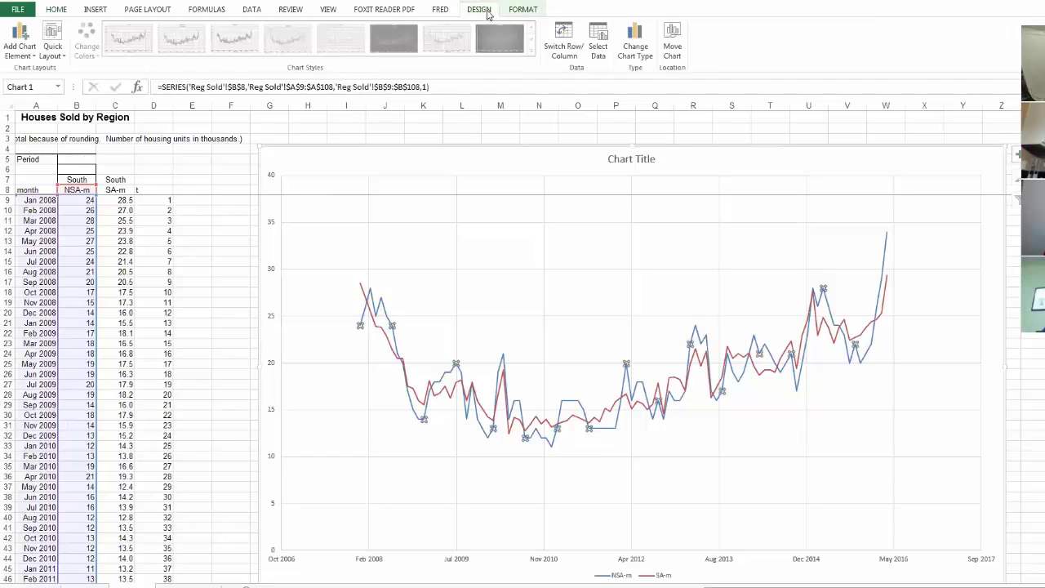
{"action": "left_click", "coordinate": [14, 54]}
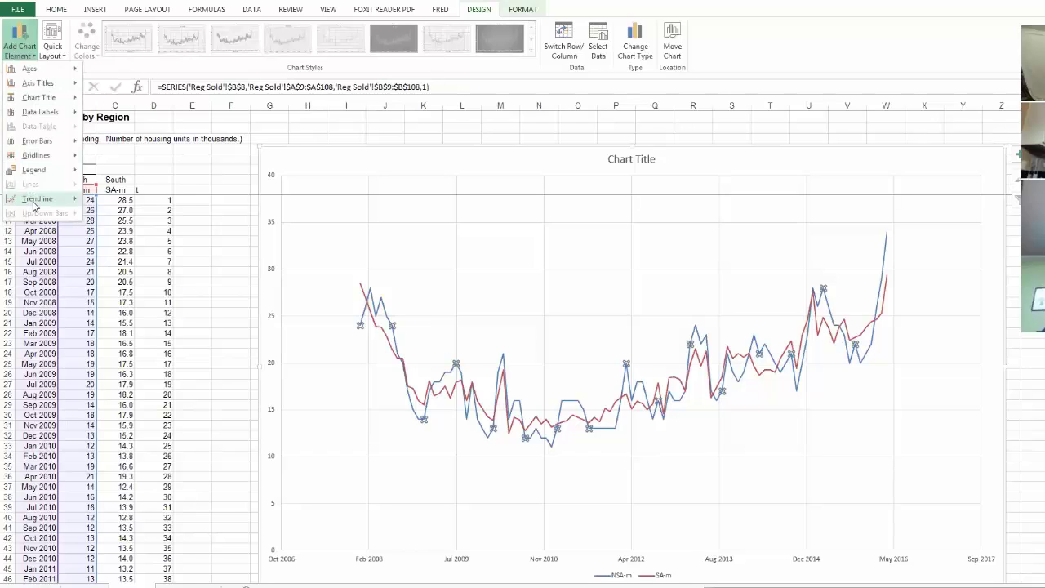
{"action": "mouse_move", "coordinate": [36, 201]}
{"action": "left_click", "coordinate": [140, 333]}
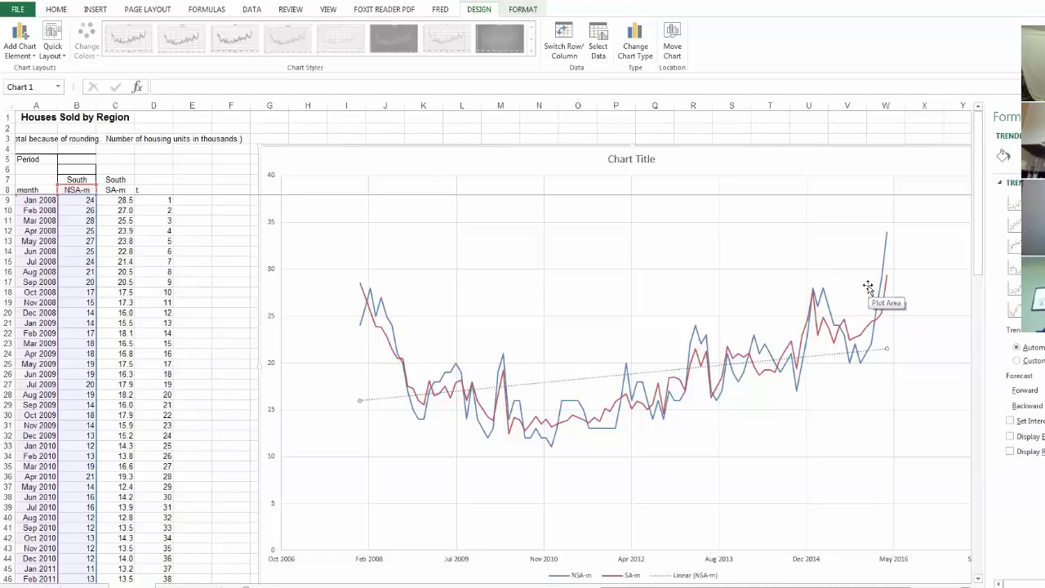
{"action": "left_click", "coordinate": [1033, 267]}
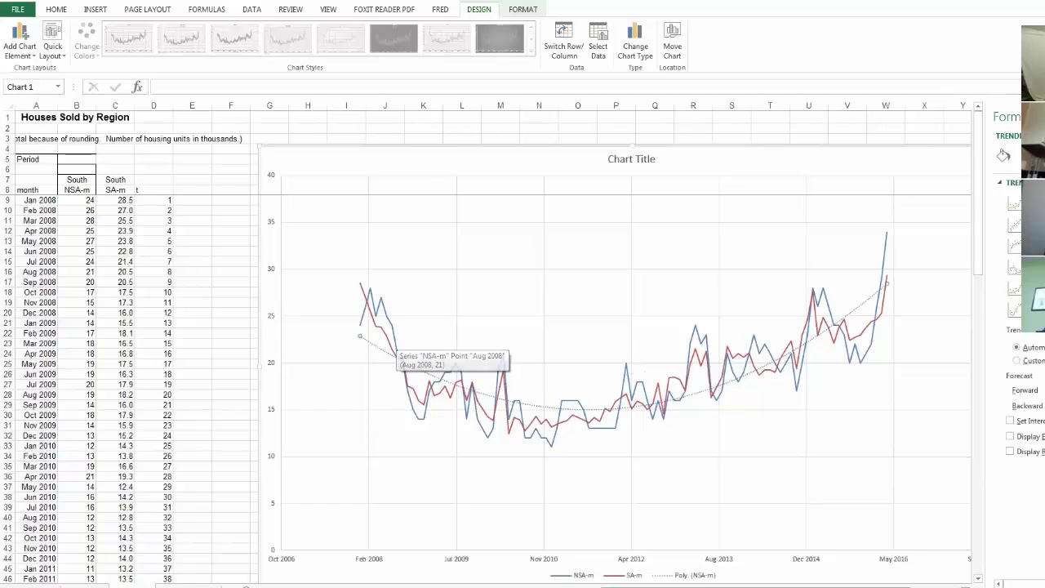
{"action": "key", "text": "alt+Tab"}
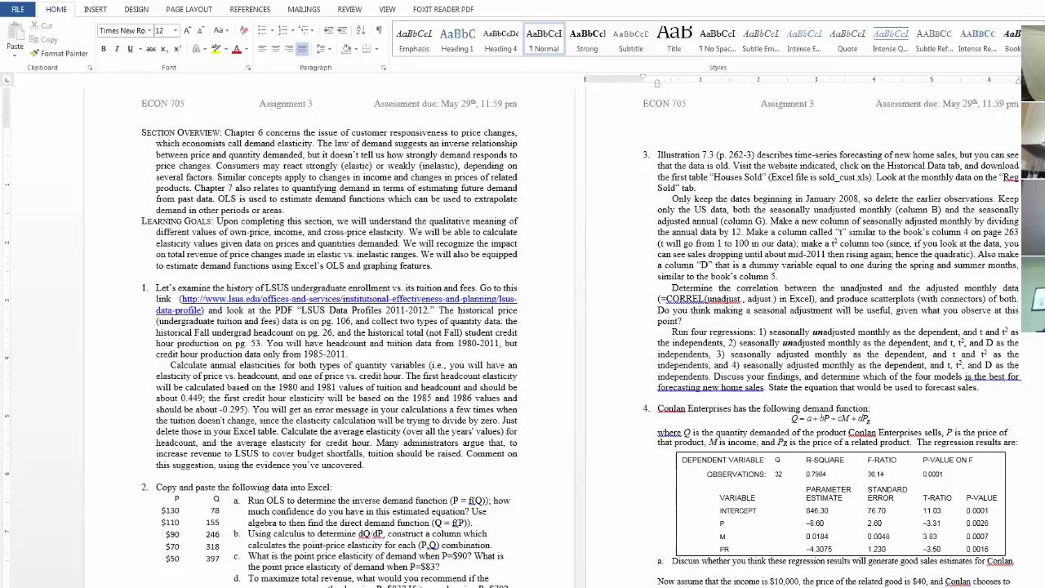
{"action": "key", "text": "alt+Tab"}
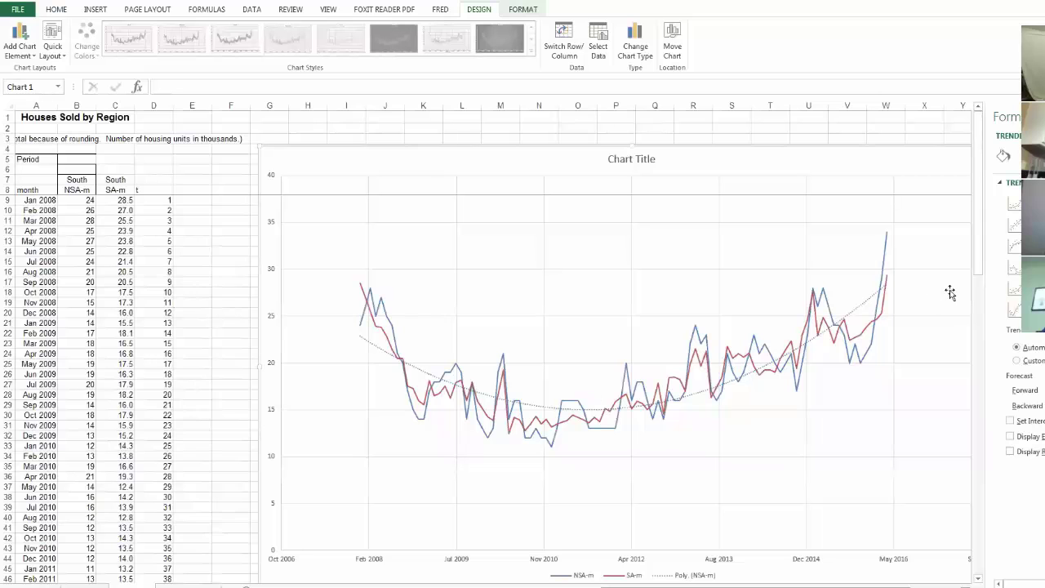
- Select the chart's trendline and enter the heading t2 in E8
{"action": "left_click", "coordinate": [404, 371]}
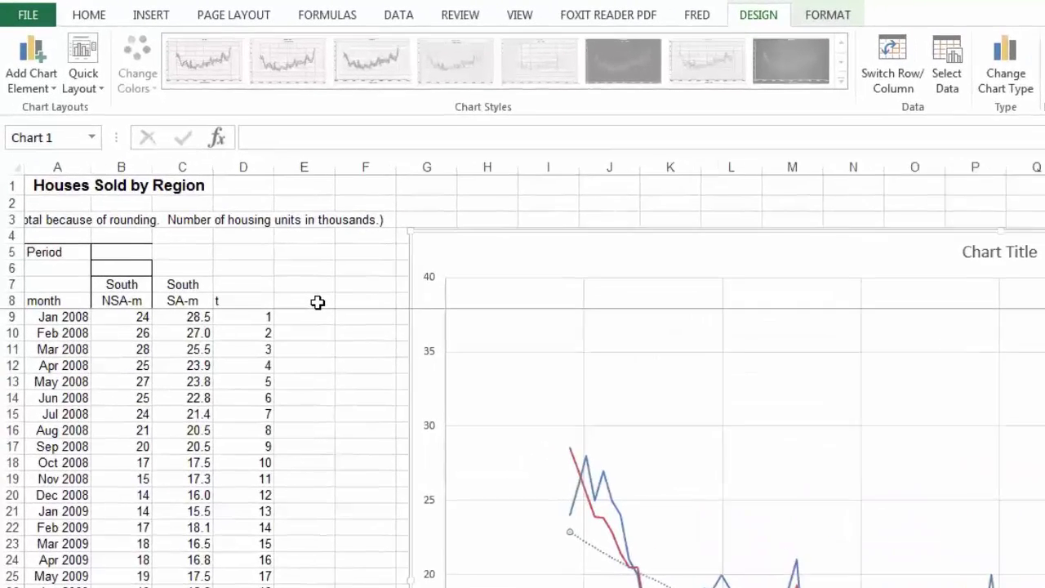
{"action": "left_click", "coordinate": [318, 301]}
{"action": "type", "text": "t2"}
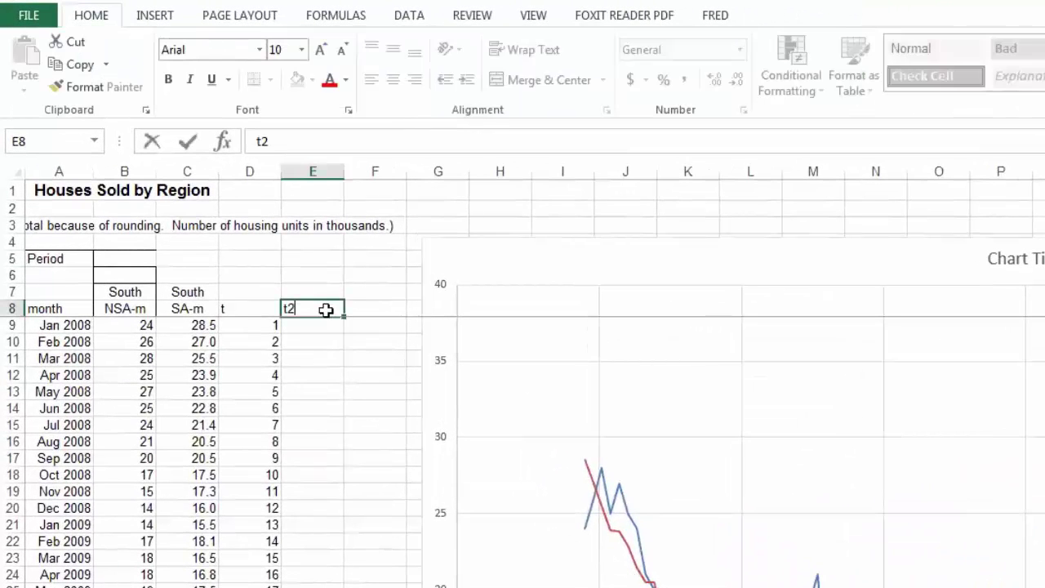
{"action": "key", "text": "Return"}
- Enter =D9^2 in E9 and fill it down column E
{"action": "type", "text": "="}
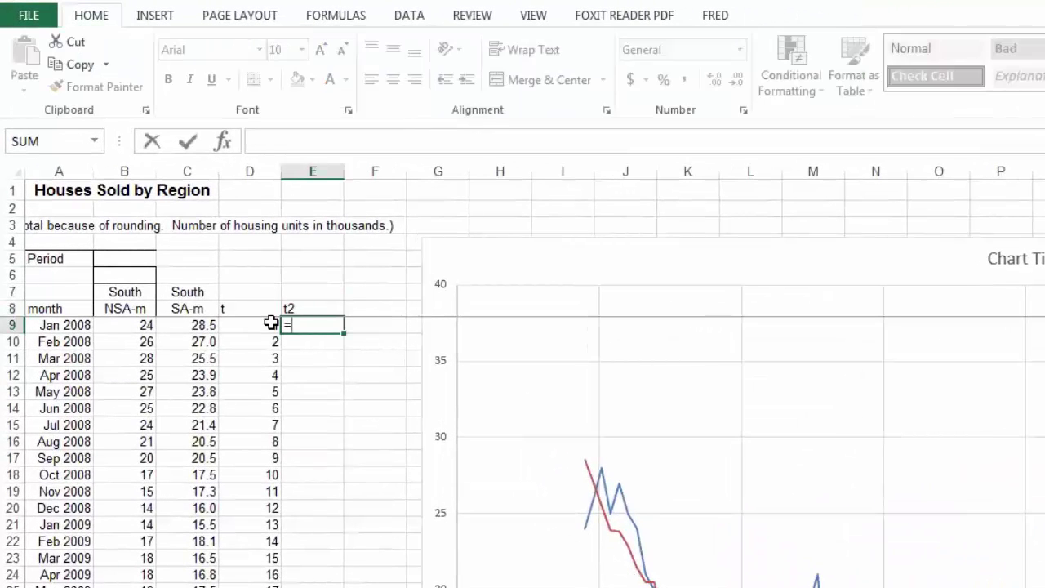
{"action": "left_click", "coordinate": [270, 324]}
{"action": "type", "text": "^2"}
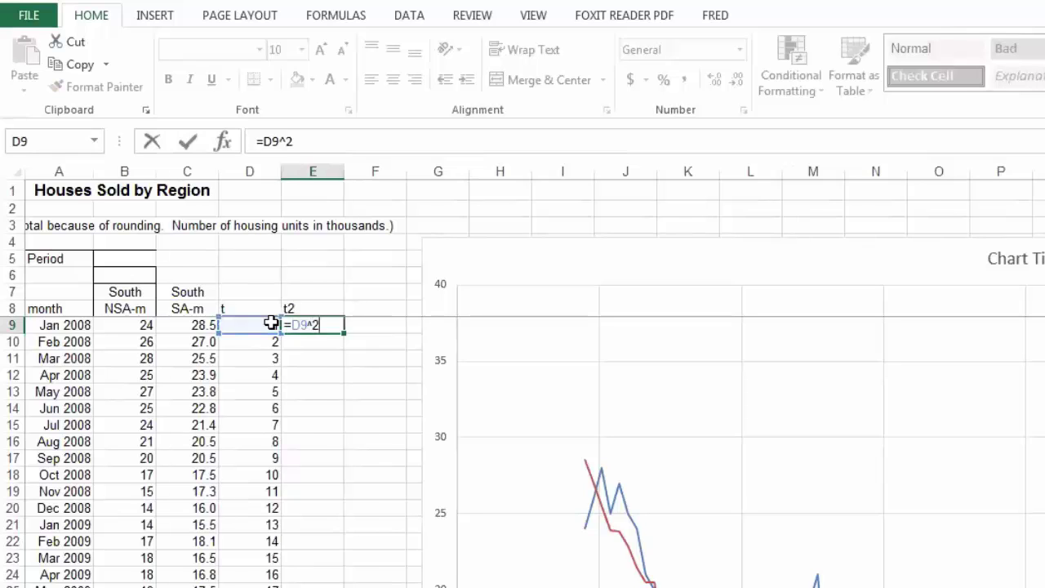
{"action": "key", "text": "Return"}
{"action": "left_click", "coordinate": [341, 328]}
{"action": "double_click", "coordinate": [345, 334]}
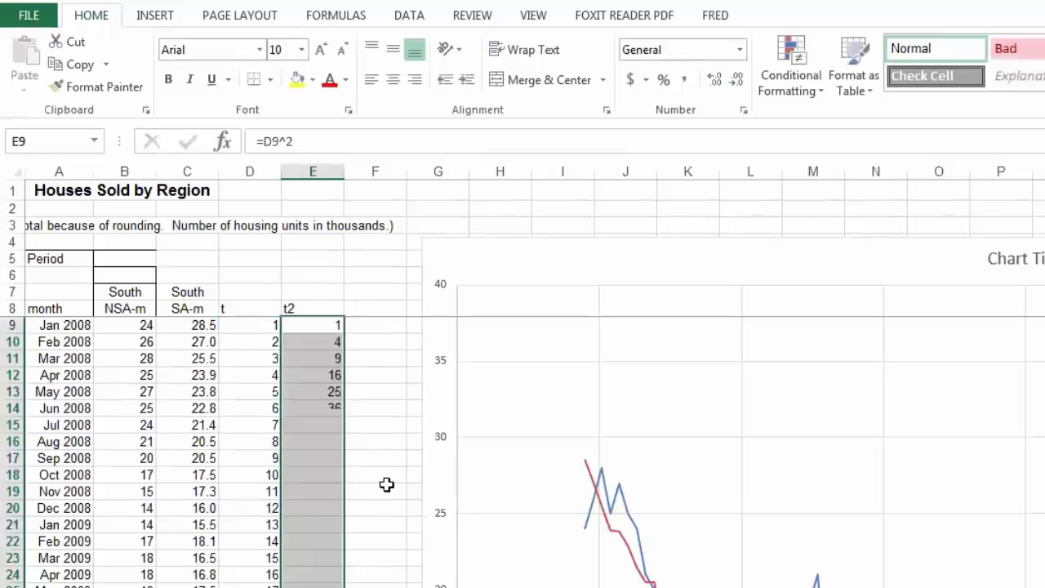
{"action": "scroll", "coordinate": [386, 484], "scroll_direction": "down", "scroll_amount": 6}
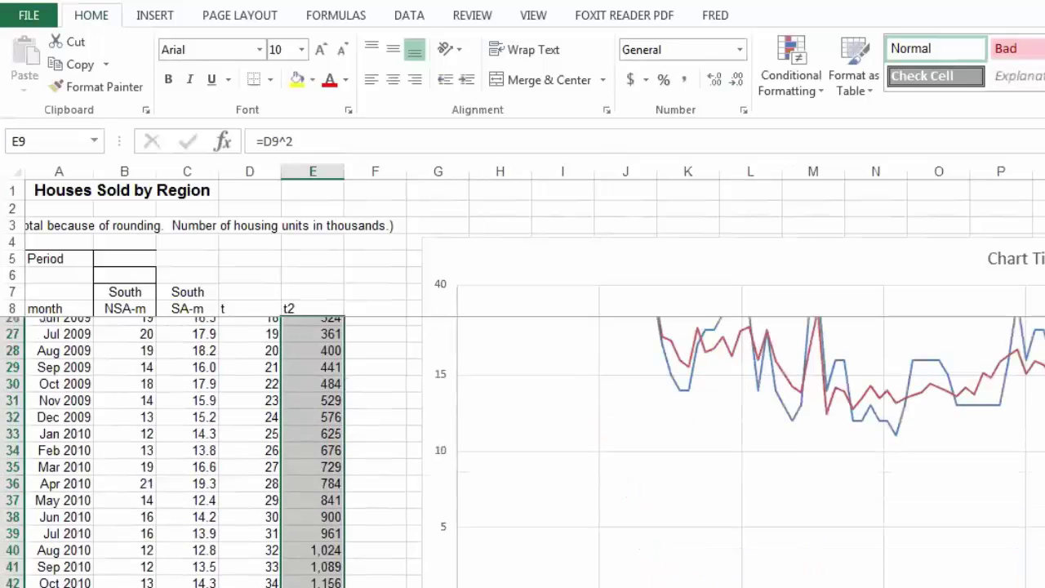
{"action": "key", "text": "Right"}
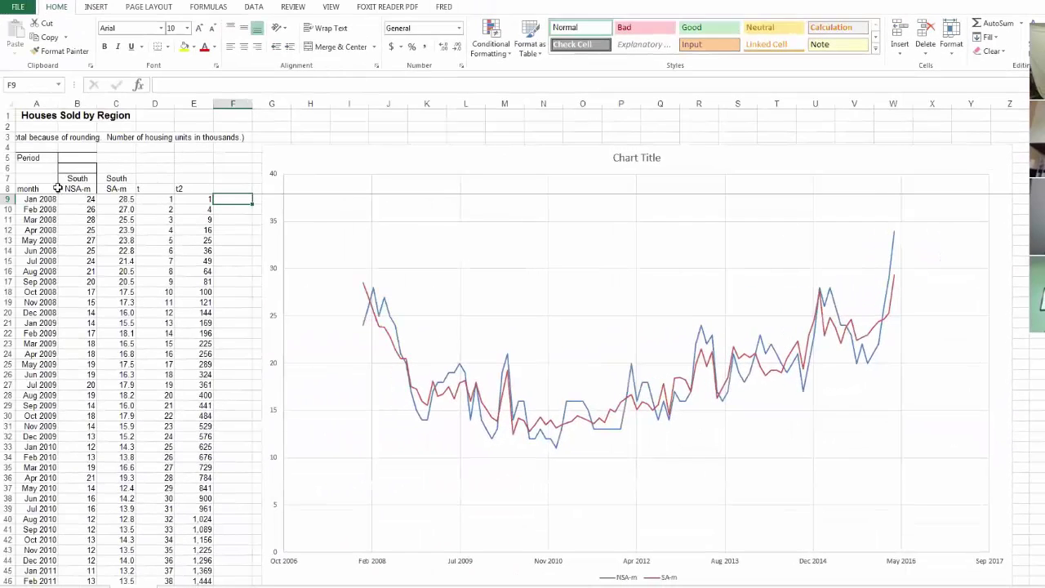
- Add a t series to the houses-sold chart with X values A9:A108 and Y values D9:D108
{"action": "left_click", "coordinate": [326, 164]}
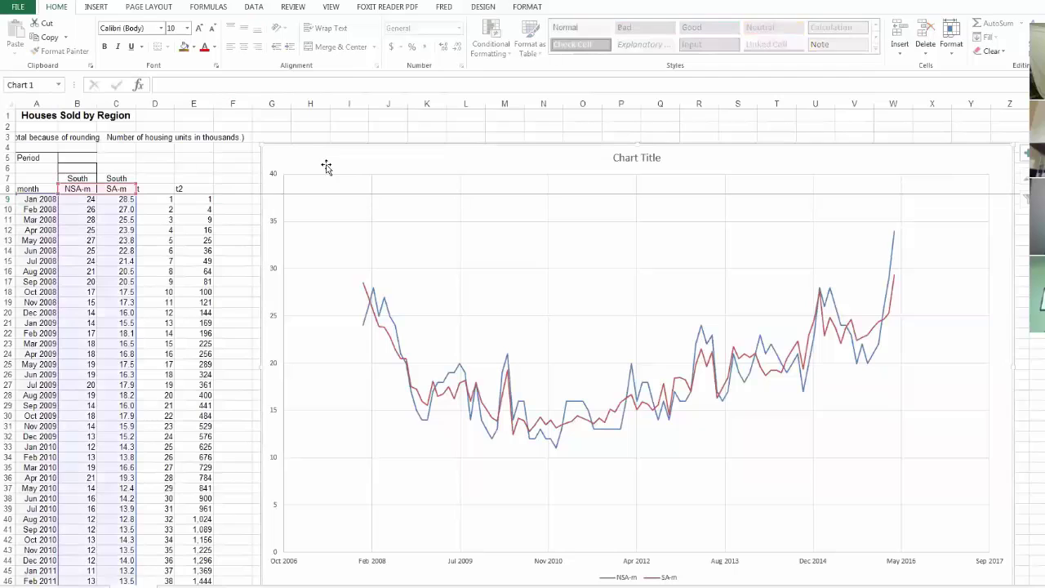
{"action": "left_click", "coordinate": [494, 10]}
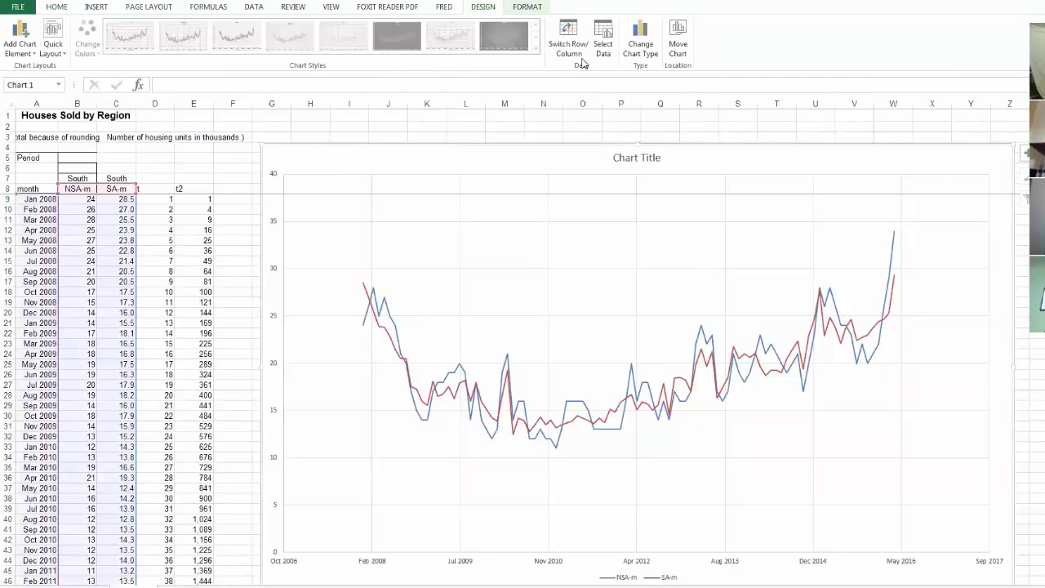
{"action": "left_click", "coordinate": [611, 54]}
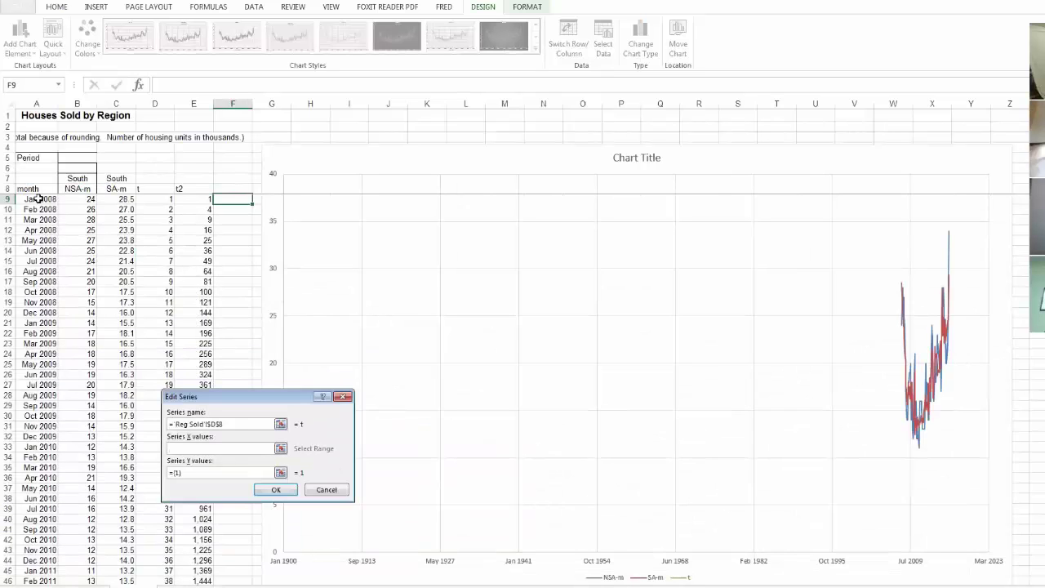
{"action": "left_click", "coordinate": [38, 198]}
{"action": "key", "text": "ctrl+shift+Down"}
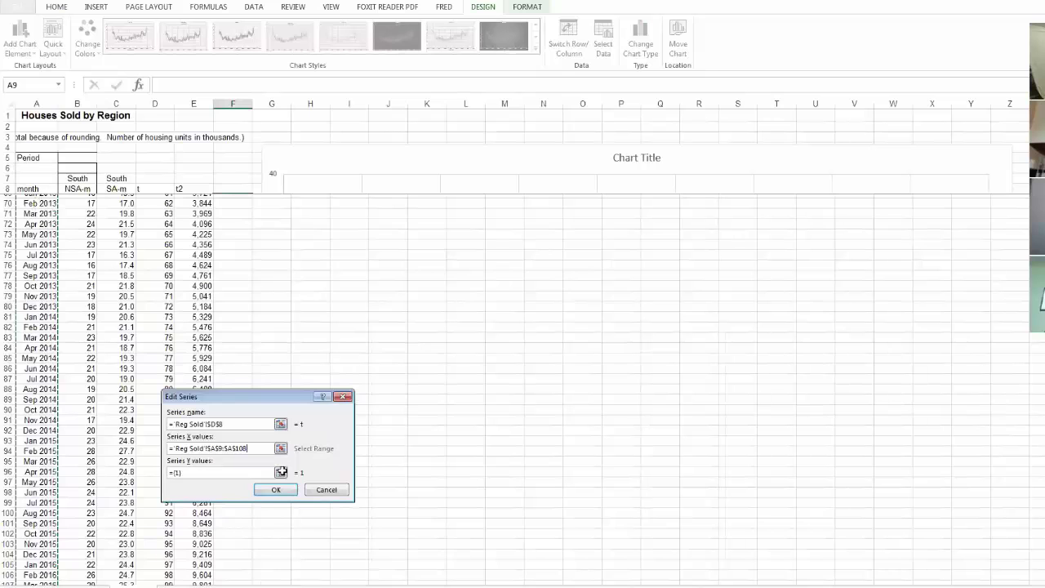
{"action": "left_click", "coordinate": [151, 198]}
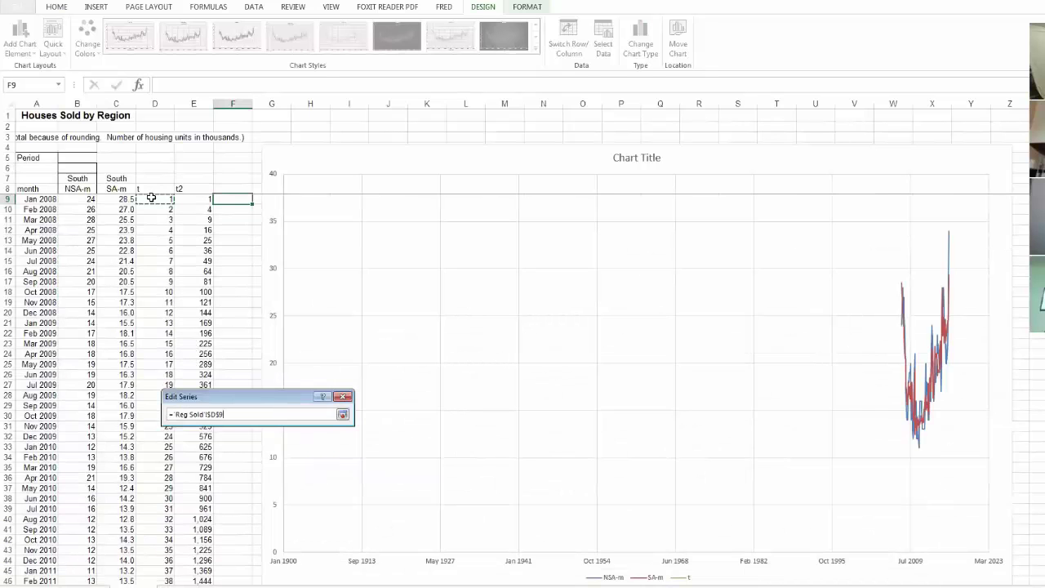
{"action": "key", "text": "ctrl+shift+Down"}
{"action": "left_click", "coordinate": [344, 415]}
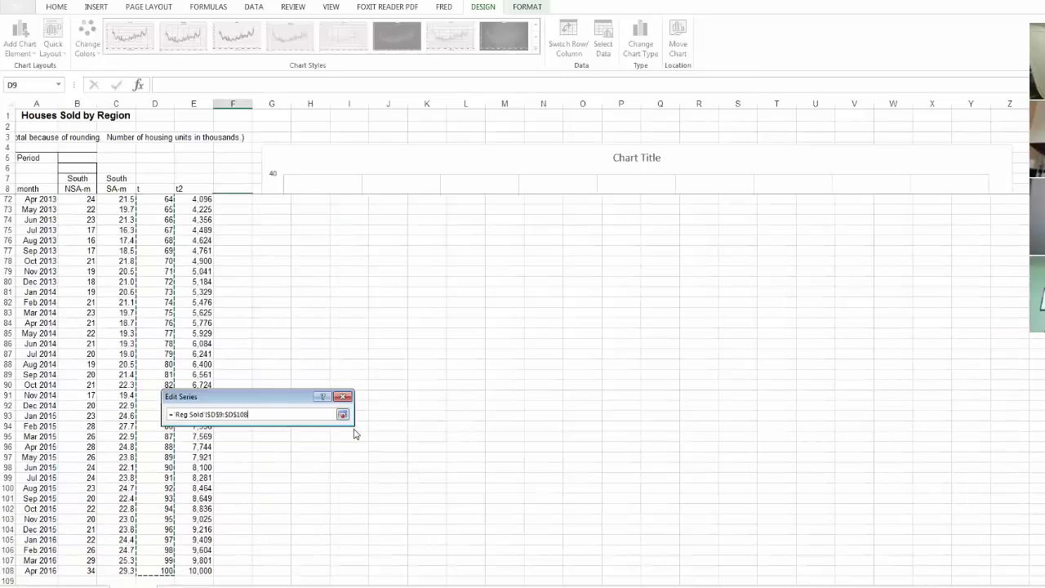
{"action": "left_click", "coordinate": [292, 493]}
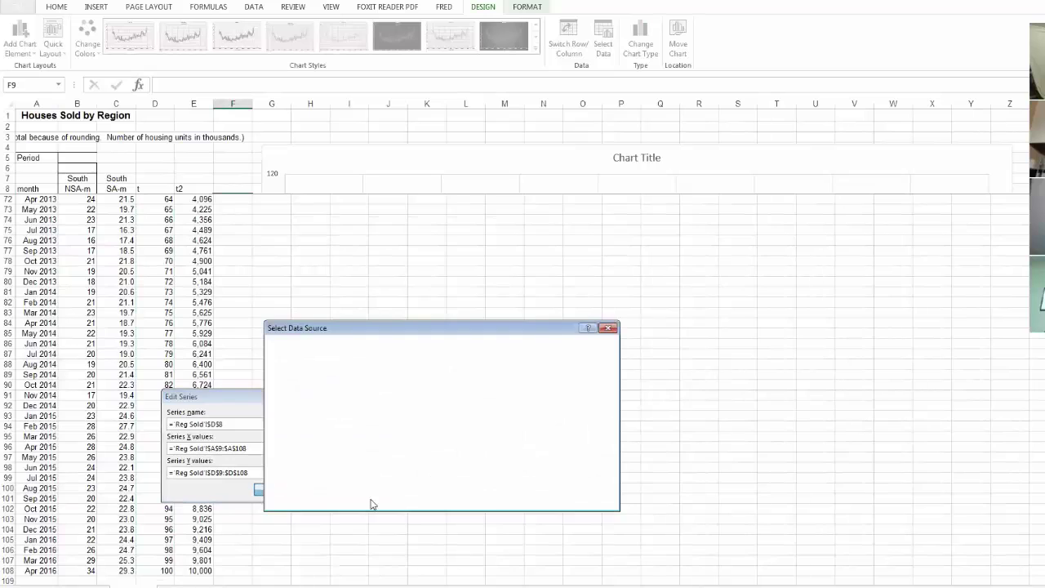
{"action": "left_click", "coordinate": [558, 514]}
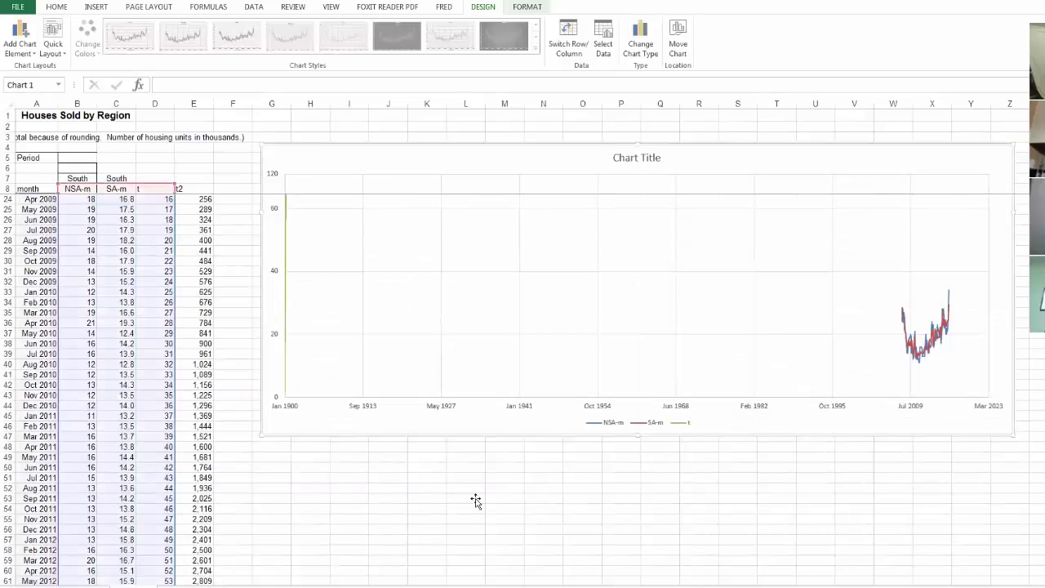
- Delete the t series so the chart shows only NSA-m and SA-m
{"action": "scroll", "coordinate": [168, 450], "scroll_direction": "down", "scroll_amount": 3}
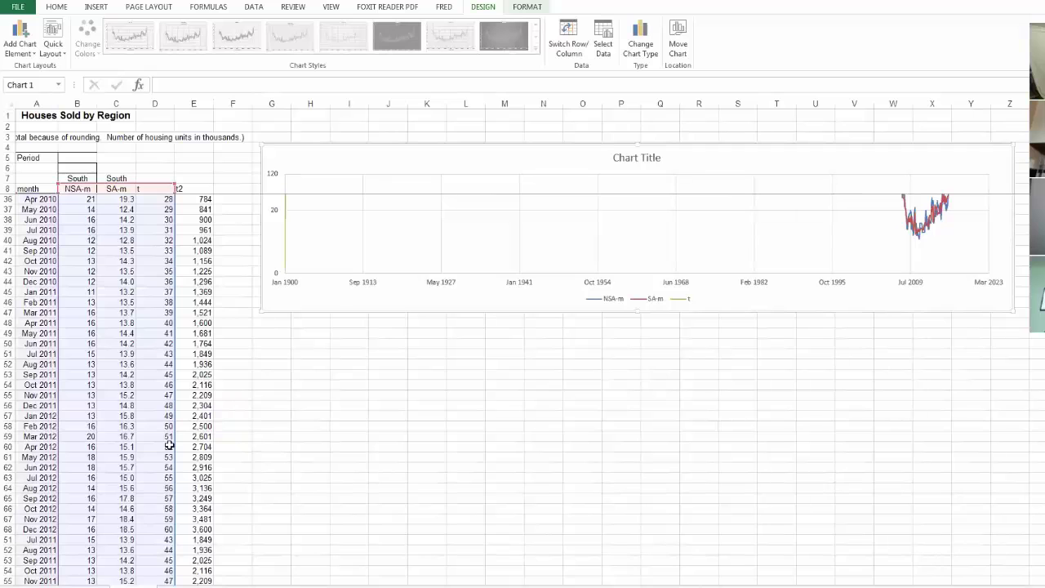
{"action": "scroll", "coordinate": [168, 447], "scroll_direction": "down", "scroll_amount": 3}
{"action": "scroll", "coordinate": [168, 448], "scroll_direction": "up", "scroll_amount": 4}
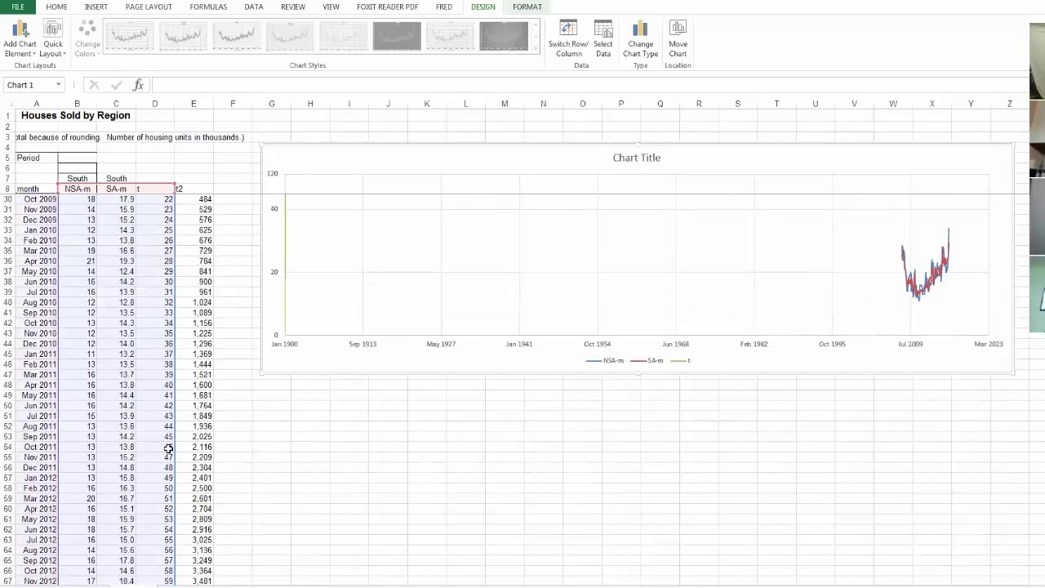
{"action": "scroll", "coordinate": [289, 245], "scroll_direction": "up", "scroll_amount": 7}
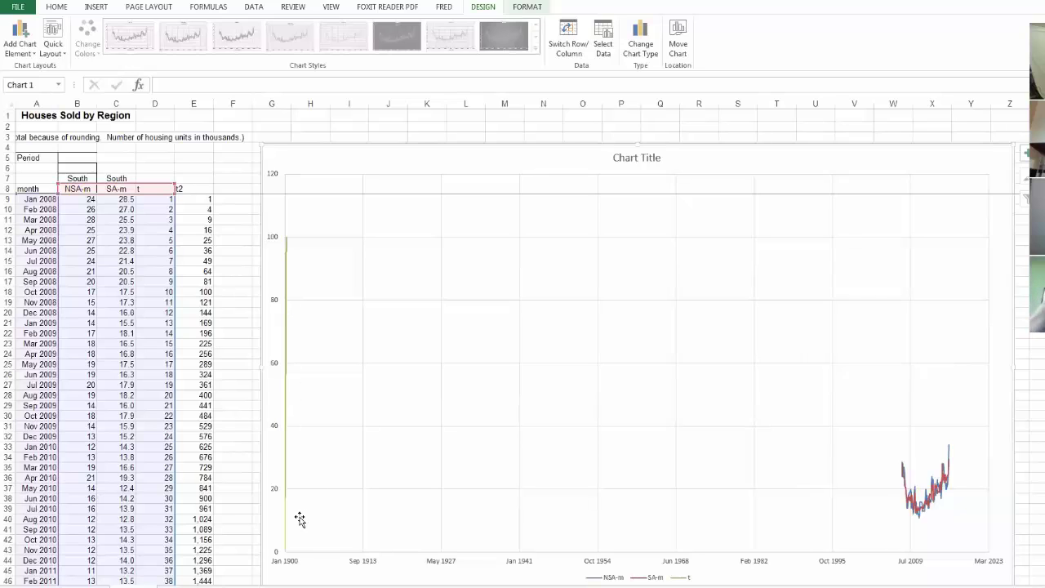
{"action": "left_click", "coordinate": [288, 242]}
{"action": "key", "text": "Delete"}
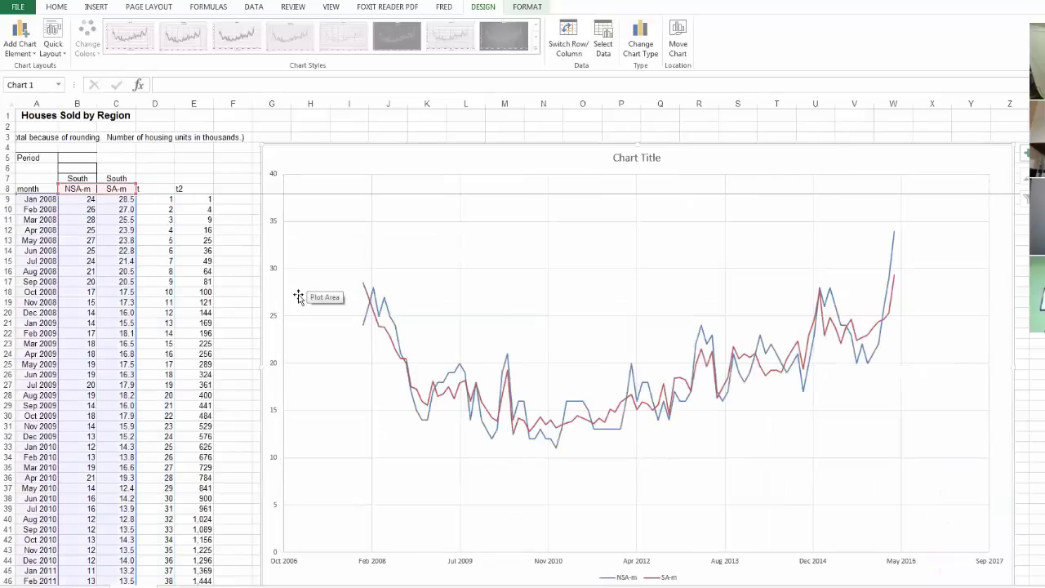
{"action": "left_click", "coordinate": [232, 251]}
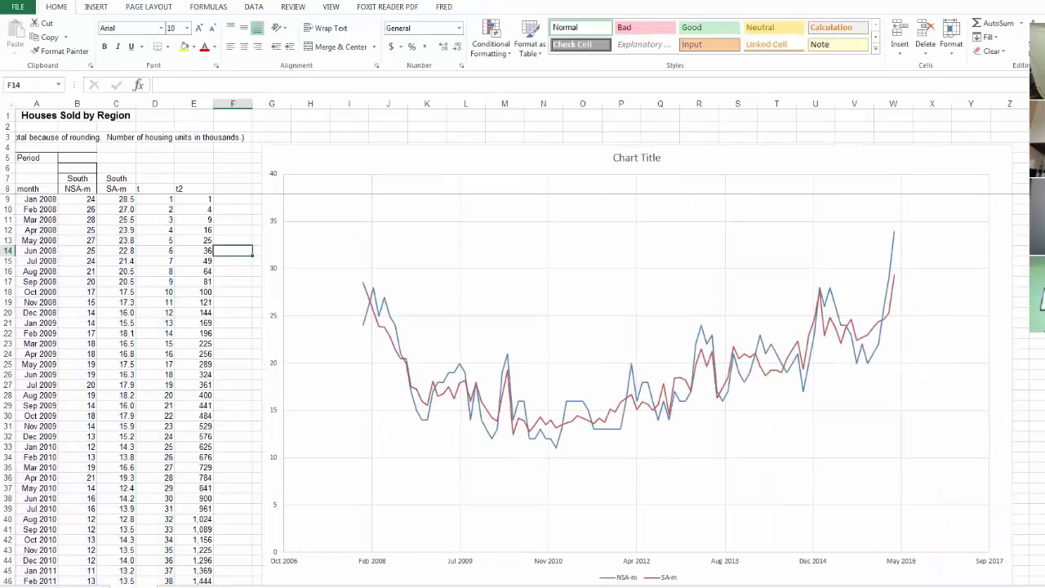
- On the Census historical data page in Chrome, download the Houses Sold XLS spreadsheet
{"action": "key", "text": "alt+Tab"}
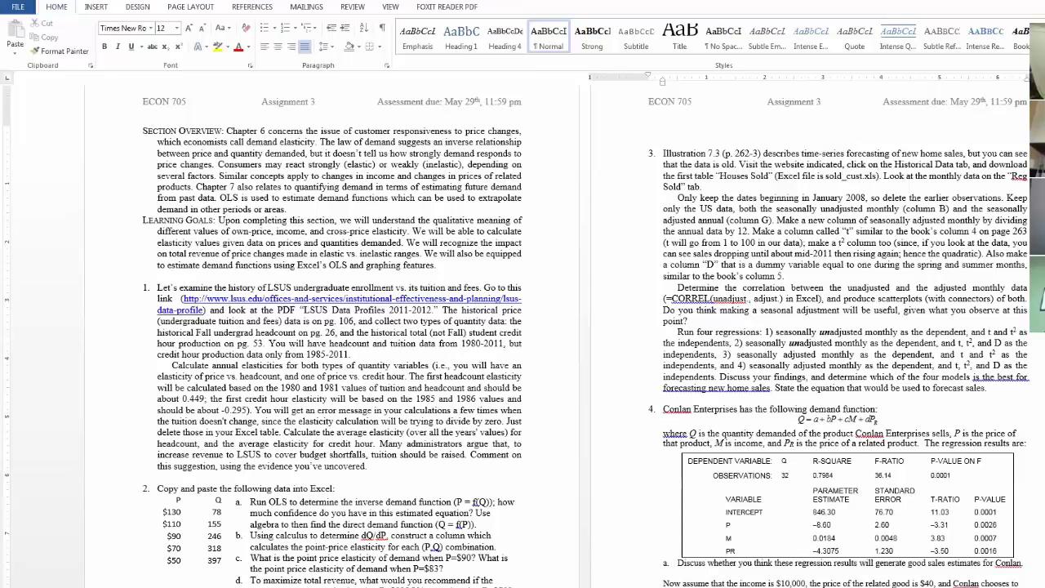
{"action": "key", "text": "alt+Tab"}
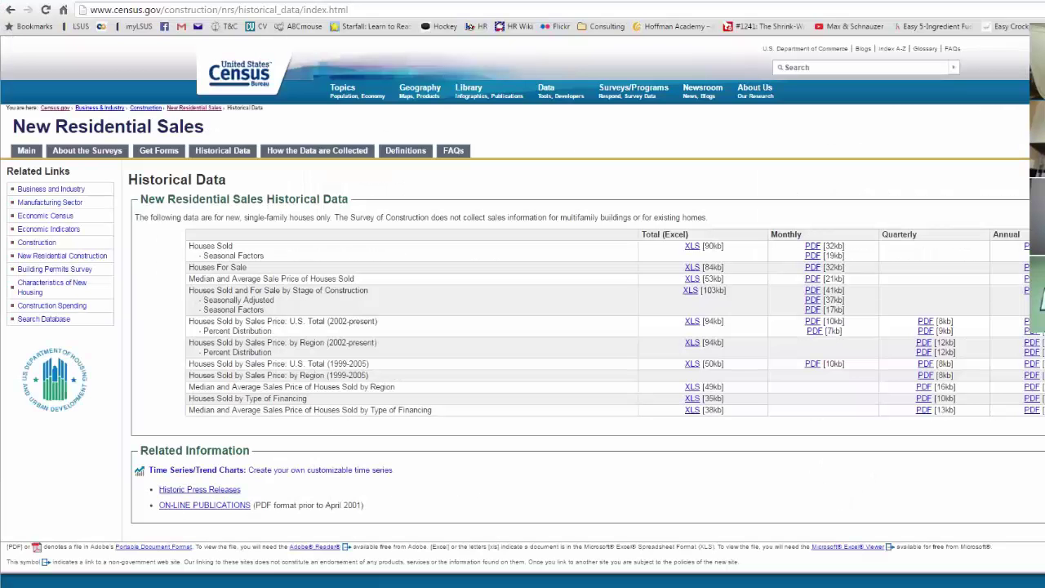
{"action": "left_click", "coordinate": [693, 249]}
- Go back from Chrome to the ECON 705 Assignment 3 Word document
{"action": "key", "text": "alt+Tab"}
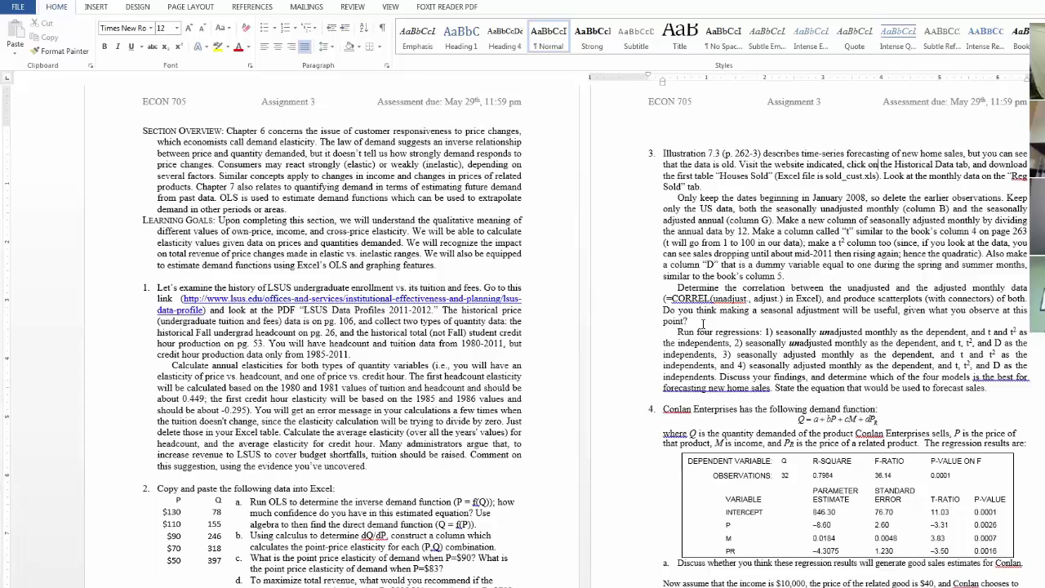